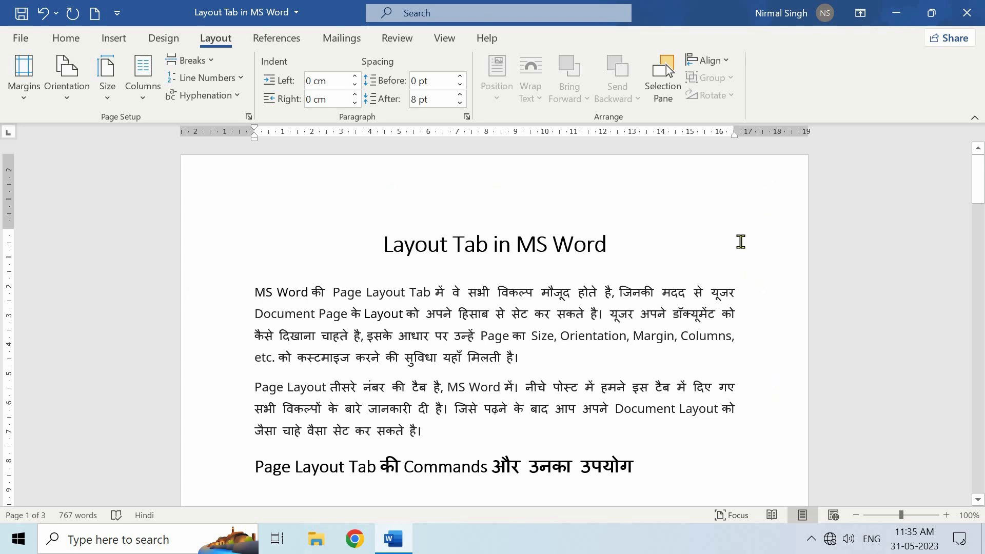
Apply the Narrow margin preset, 1.27 cm on all sides, to the document.
left_click(23, 83)
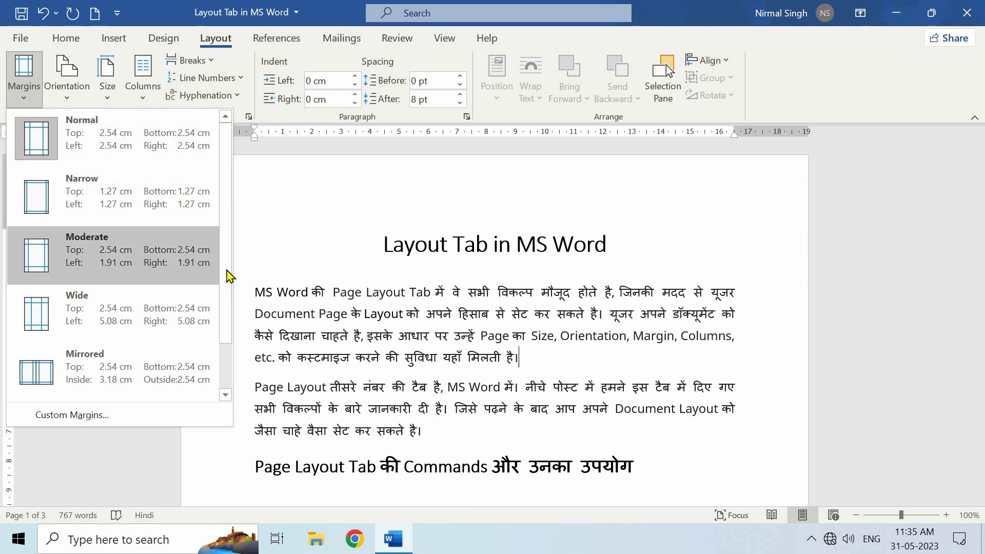
left_click_drag(226, 286, 226, 256)
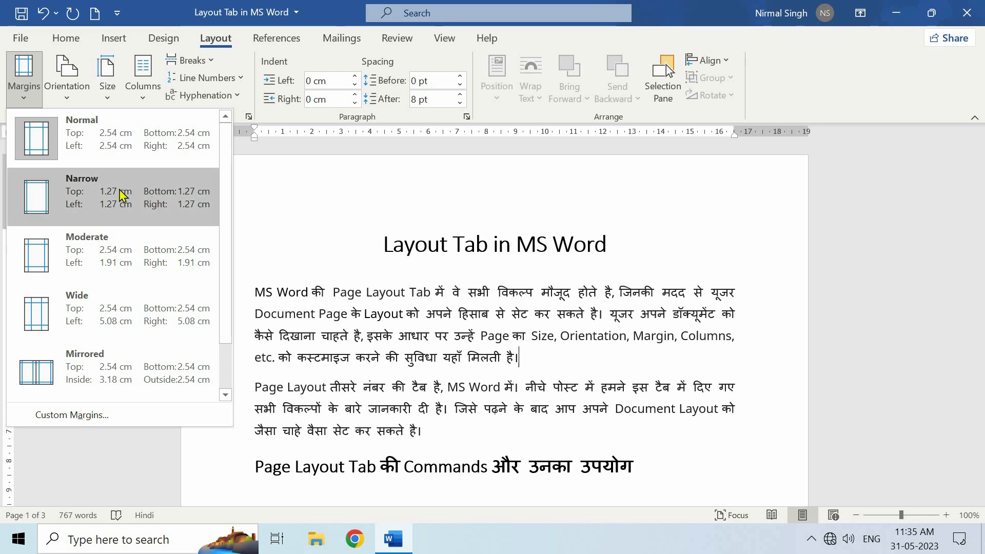
left_click(91, 195)
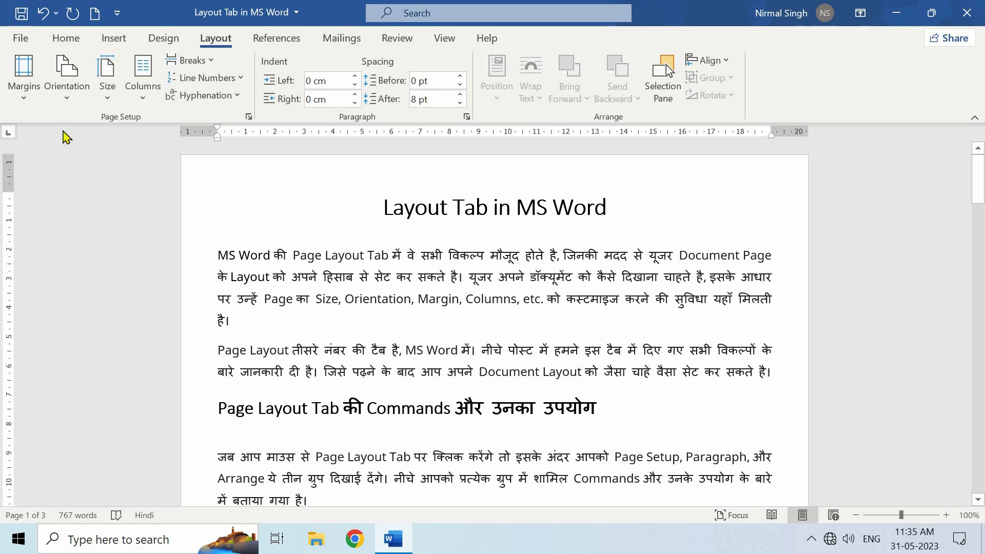
Look through the remaining margin presets and the custom margin settings, accepting them as they are.
left_click(26, 92)
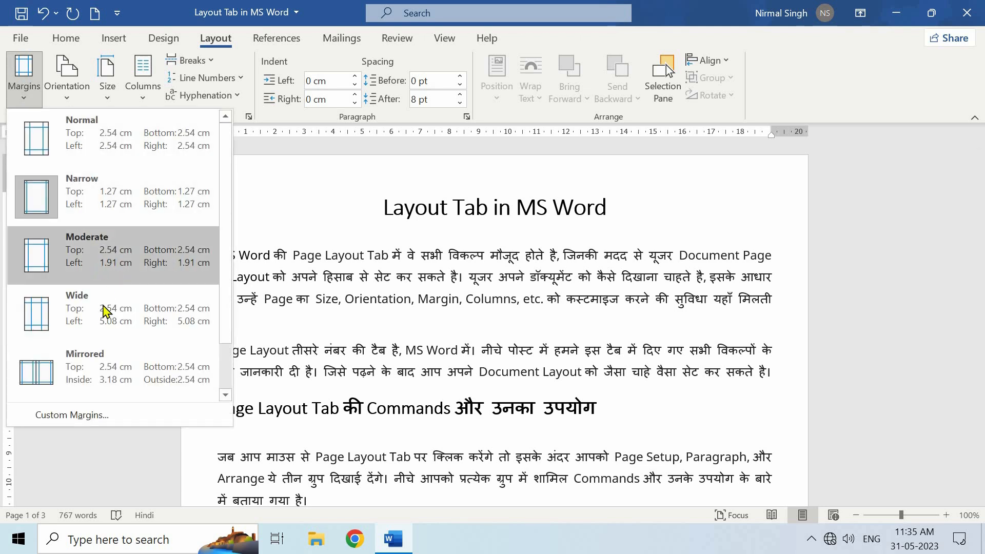
scroll(109, 306, "down", 1)
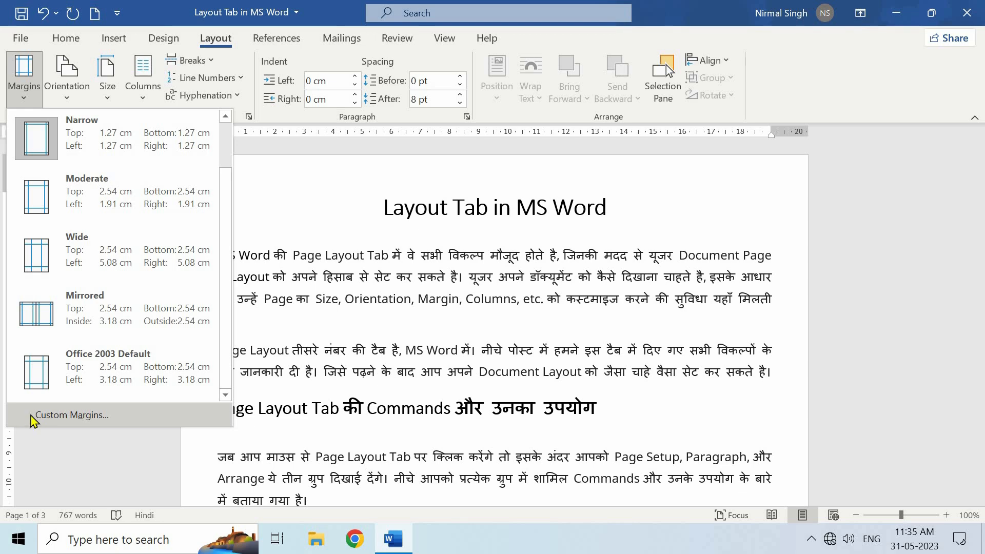
left_click(100, 419)
left_click(382, 105)
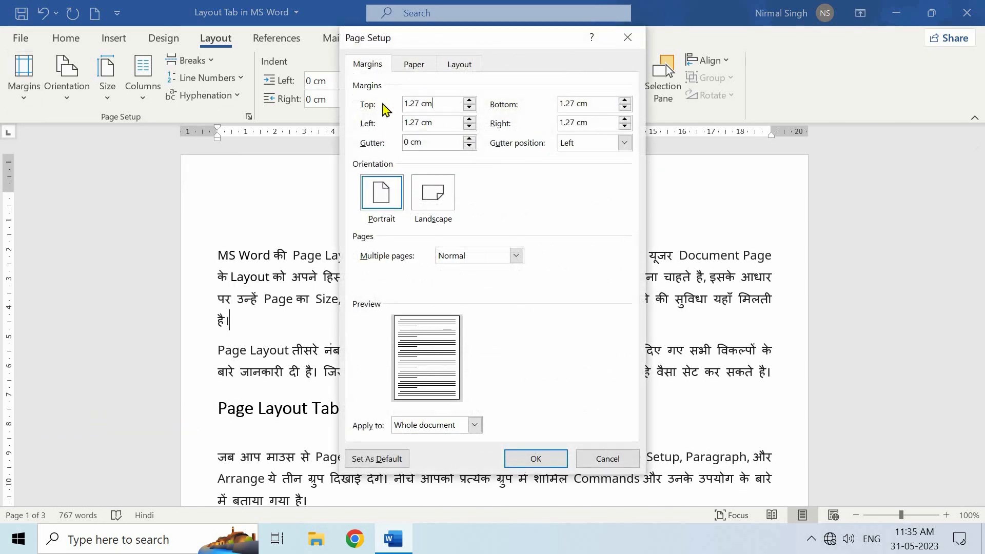
left_click(543, 459)
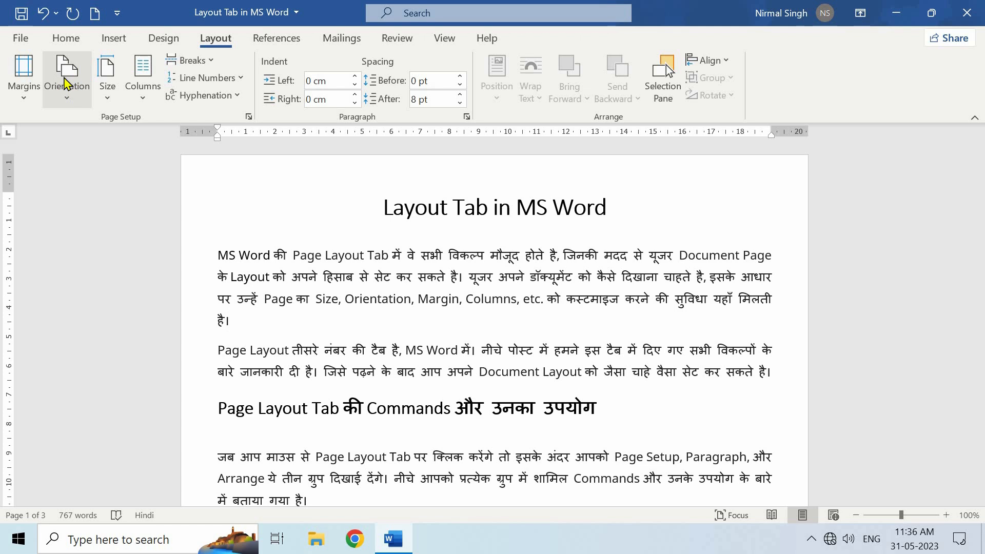
Switch the page orientation to Landscape and back to Portrait.
left_click(70, 97)
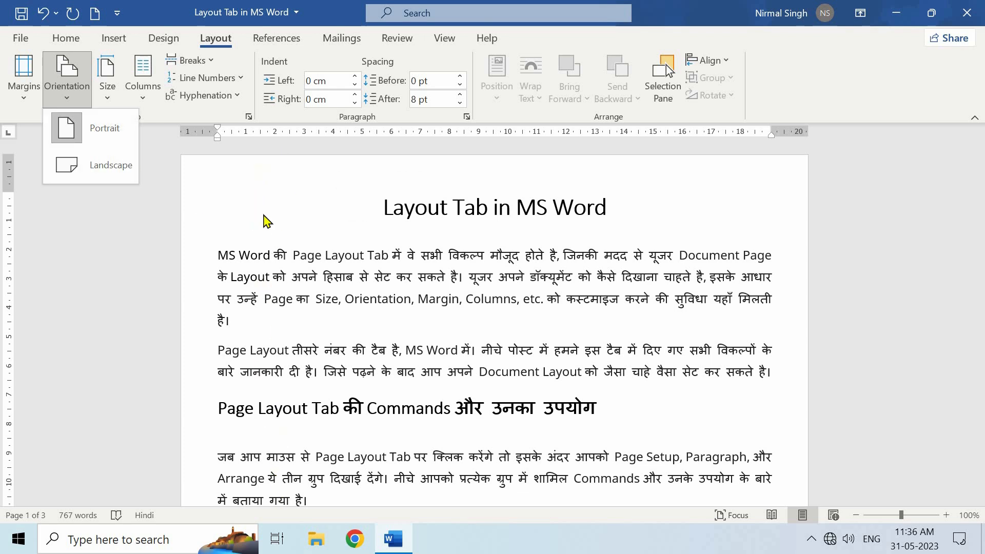
left_click(91, 165)
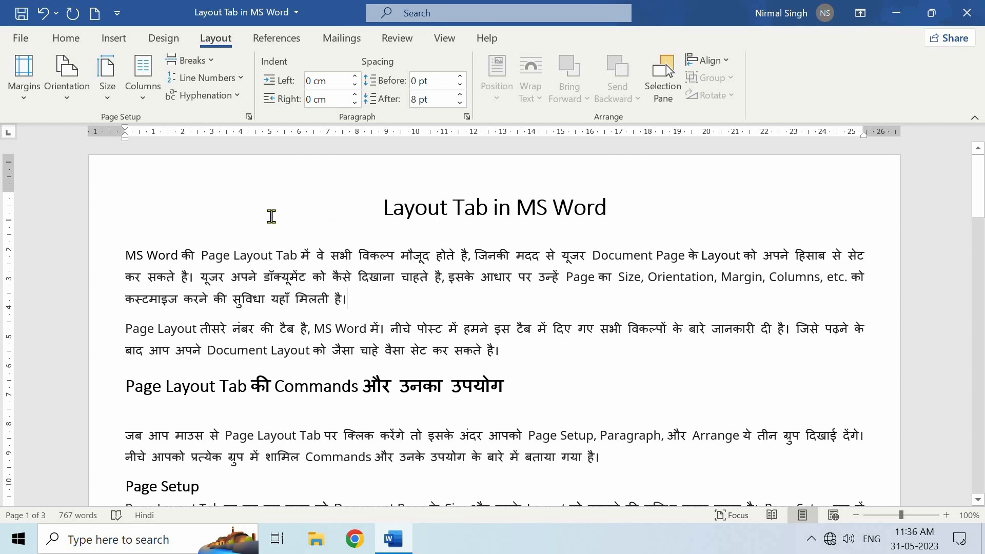
left_click(72, 99)
left_click(92, 130)
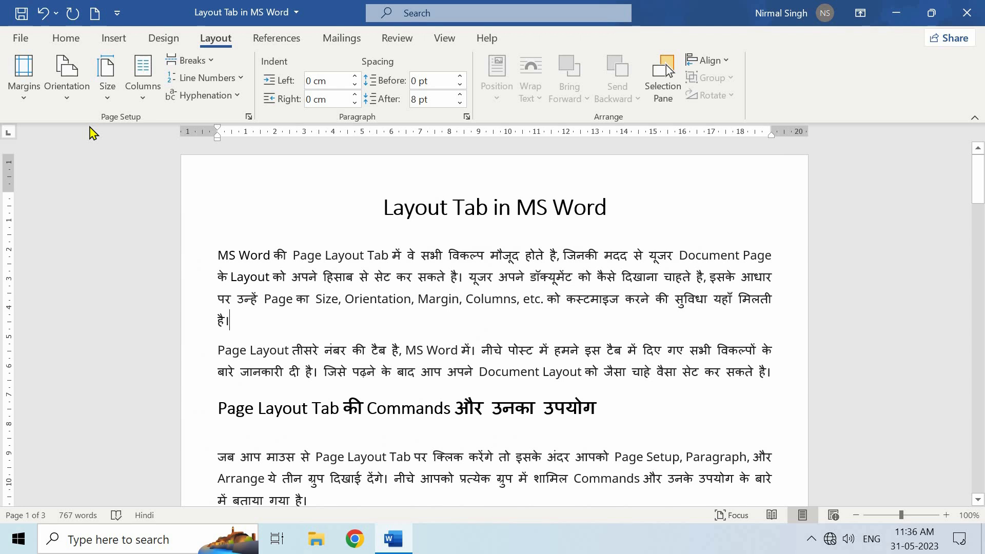
Review the available paper sizes and set the document to A4, 21 cm x 29.7 cm.
left_click(109, 83)
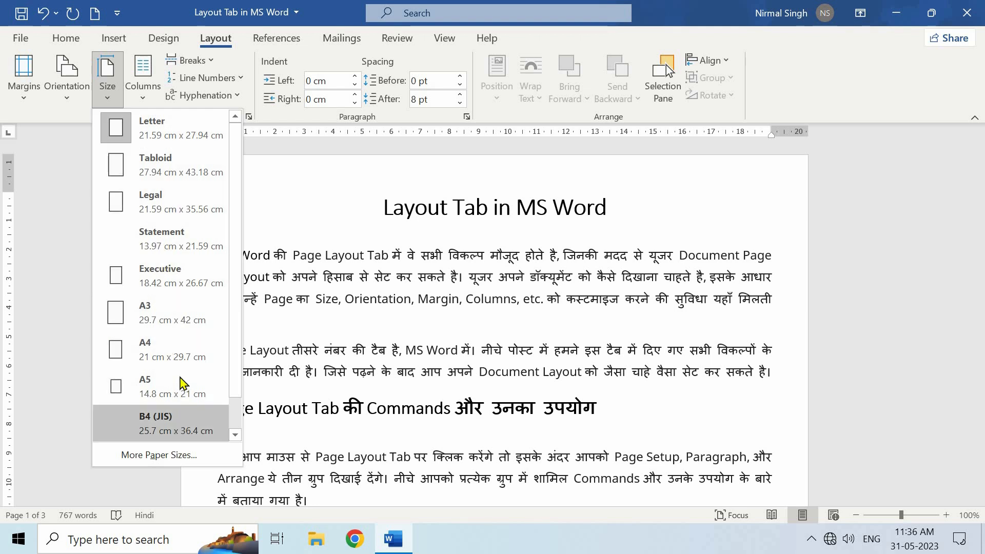
scroll(178, 419, "down", 1)
scroll(177, 279, "up", 1)
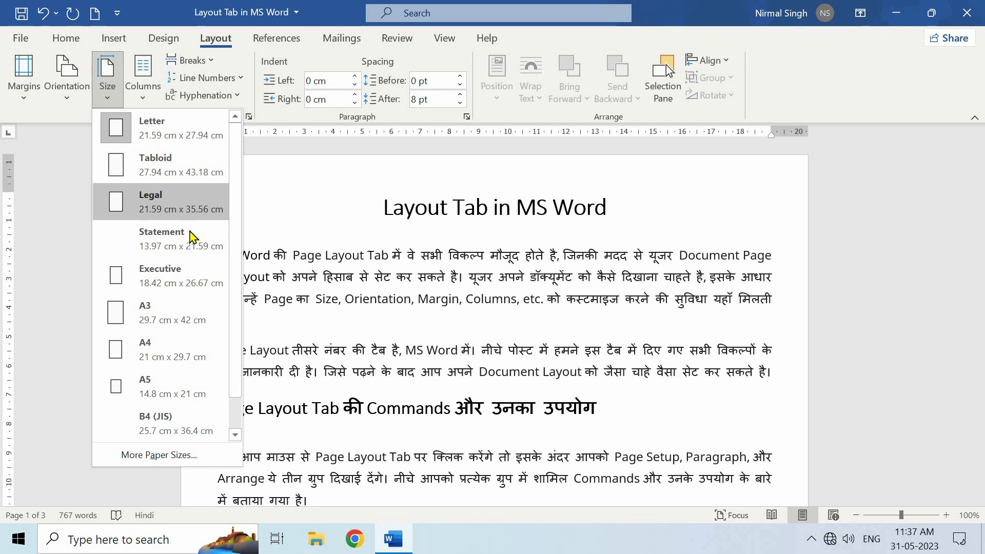
left_click(149, 352)
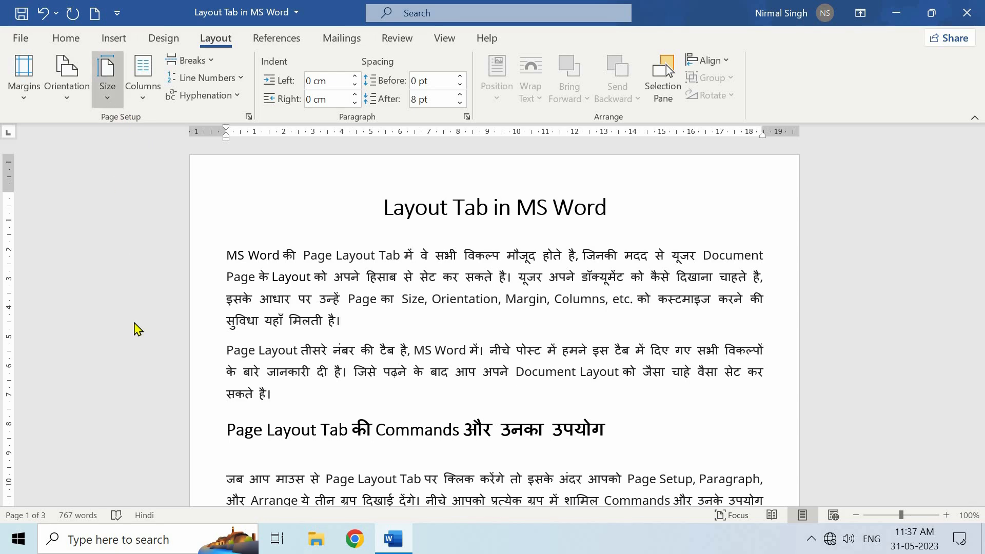
Examine the detailed paper size settings for custom width and height, leaving them without changes.
left_click(107, 80)
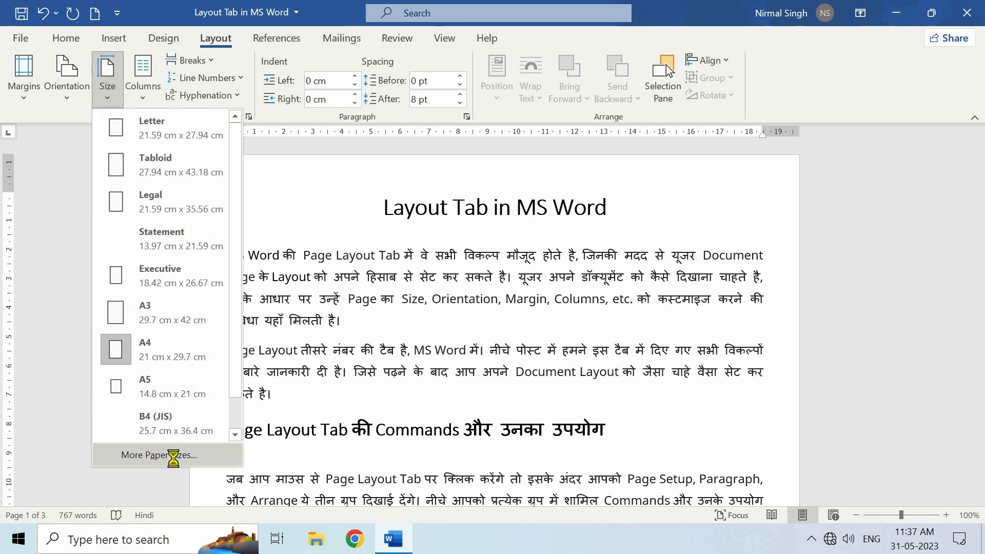
left_click(159, 455)
left_click(421, 124)
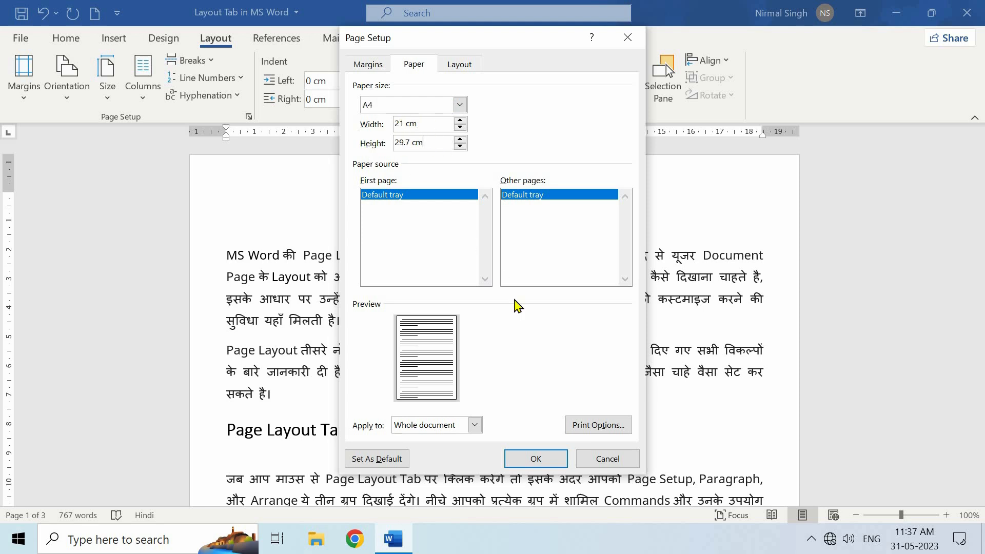
left_click(587, 462)
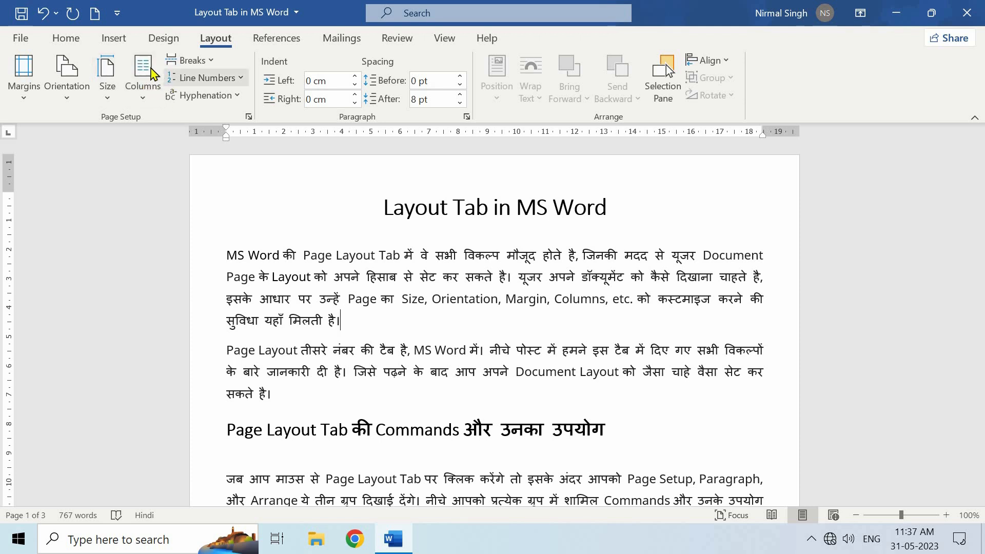
Lay the document text out in two columns and check the detailed column settings without changing them.
left_click(152, 105)
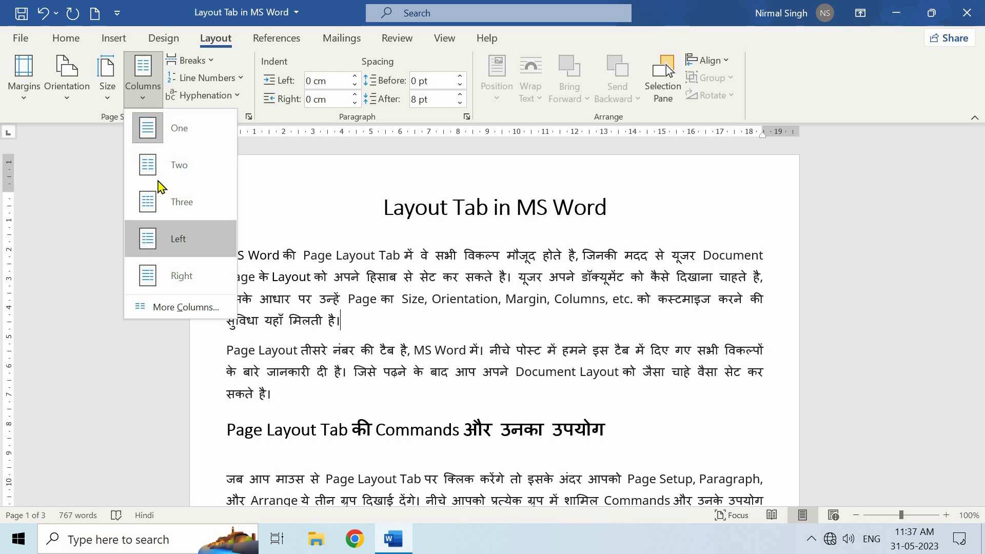
left_click(179, 173)
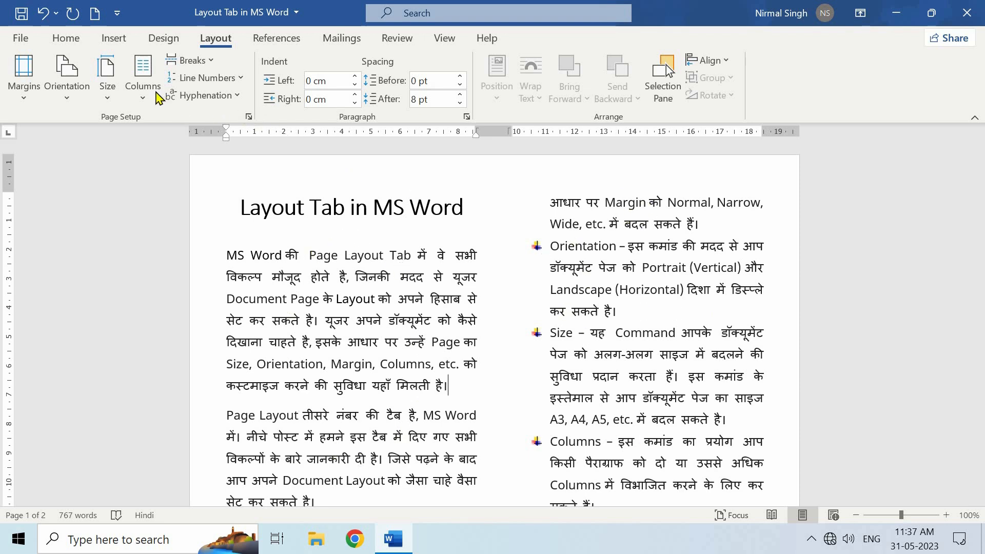
left_click(144, 82)
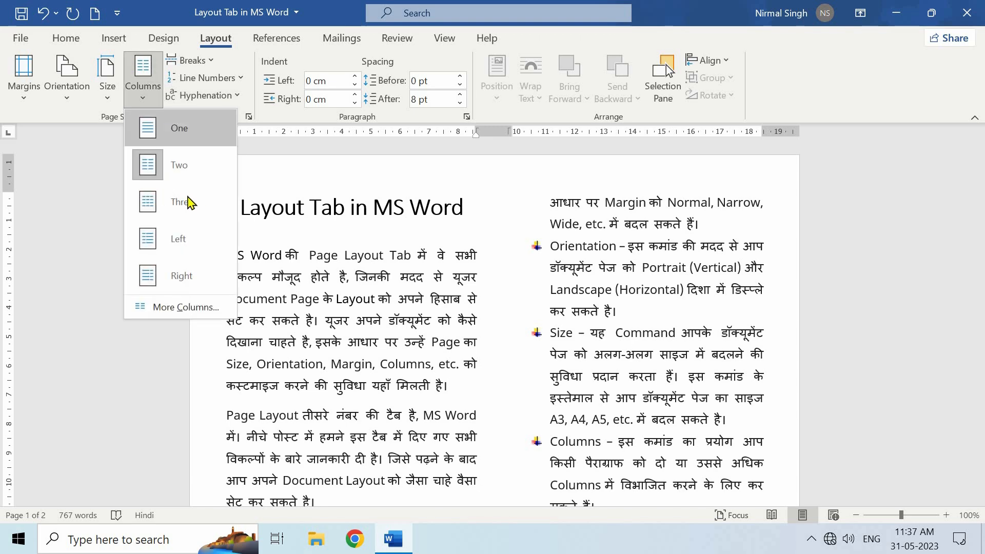
left_click(186, 308)
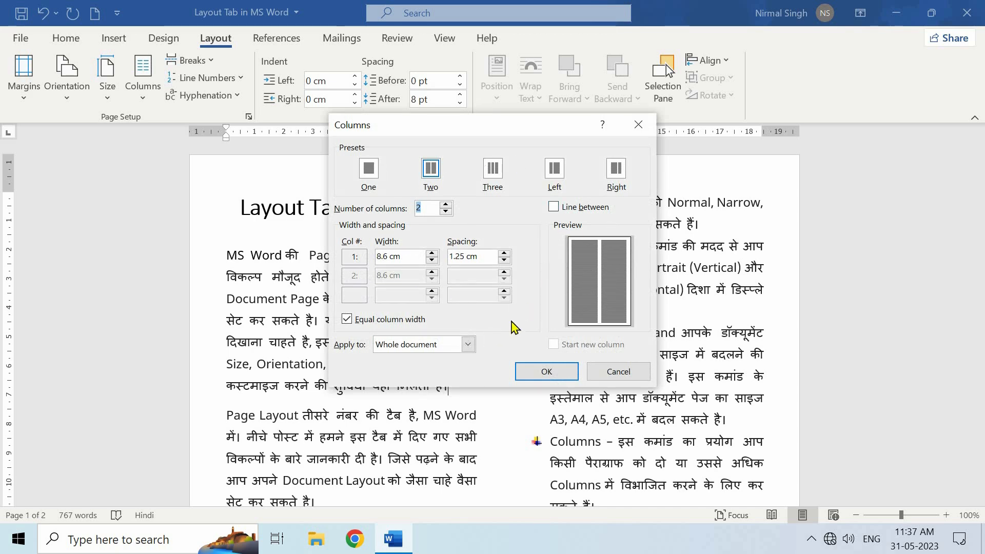
left_click(621, 370)
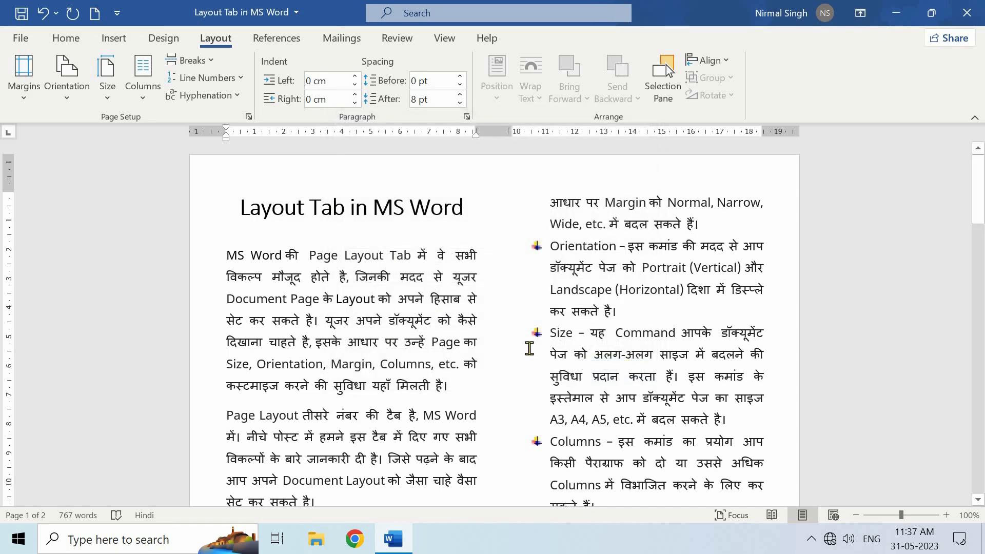
Insert a page break at the end of the first body paragraph.
left_click(189, 65)
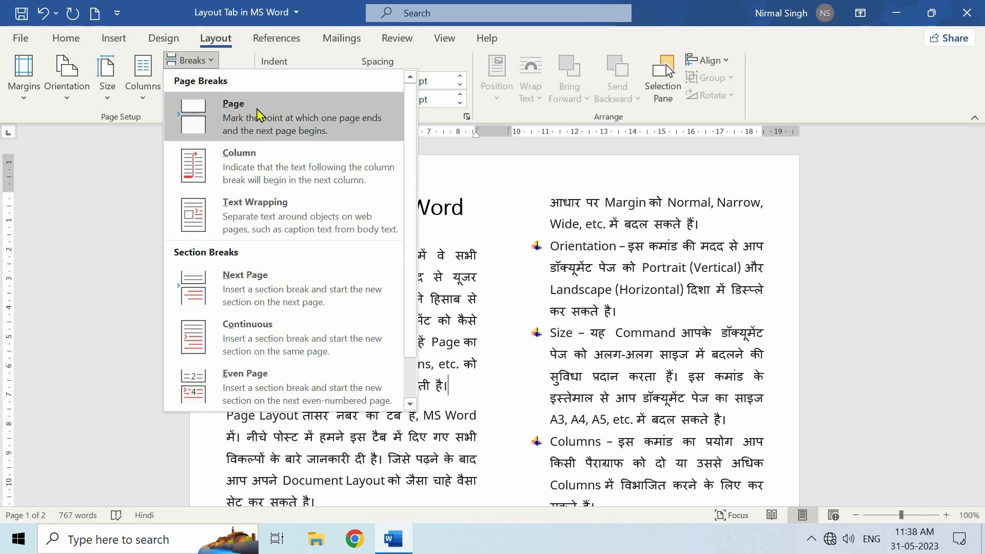
left_click(447, 385)
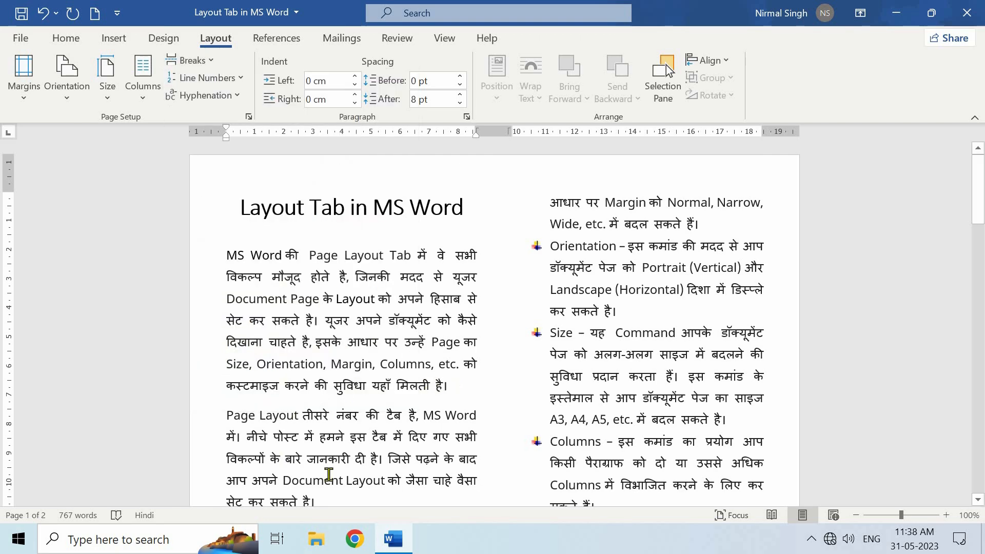
left_click(204, 60)
left_click(250, 119)
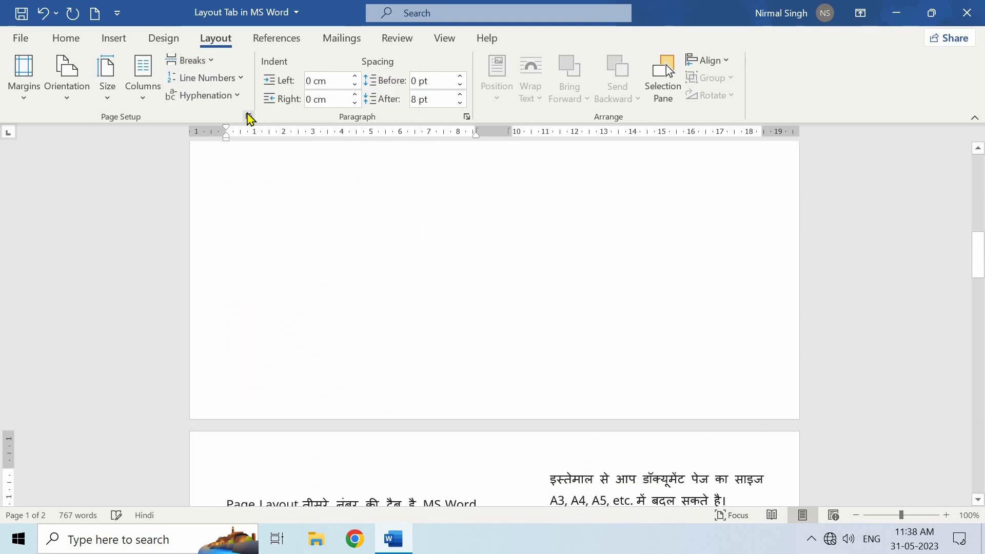
scroll(300, 305, "up", 2)
scroll(300, 304, "up", 5)
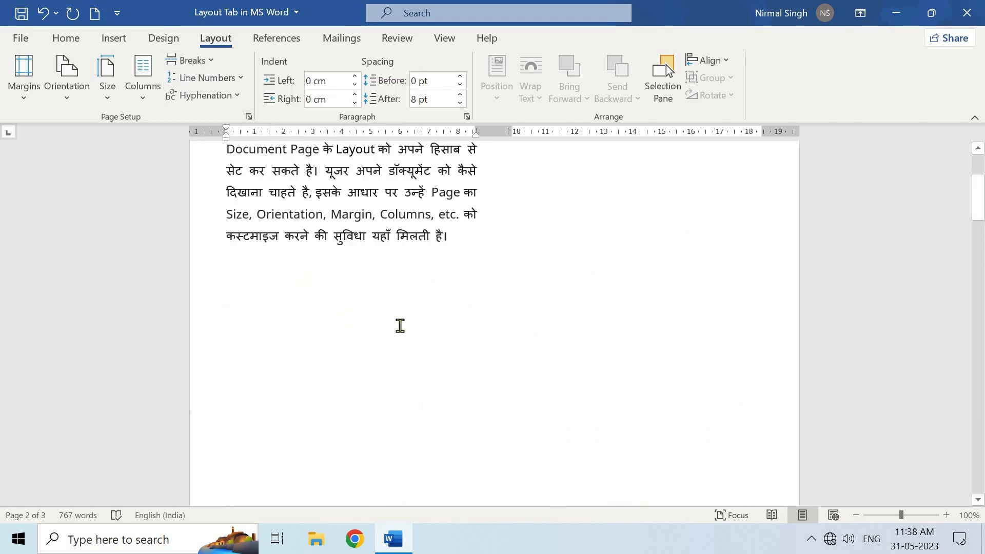
Check where the text continues after the page break and undo the break.
left_click(456, 377)
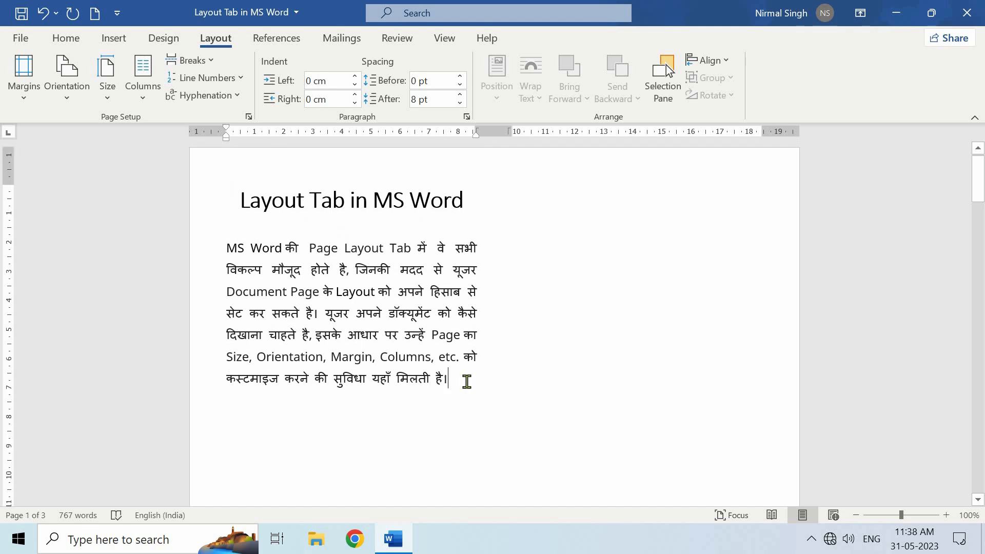
left_click(205, 65)
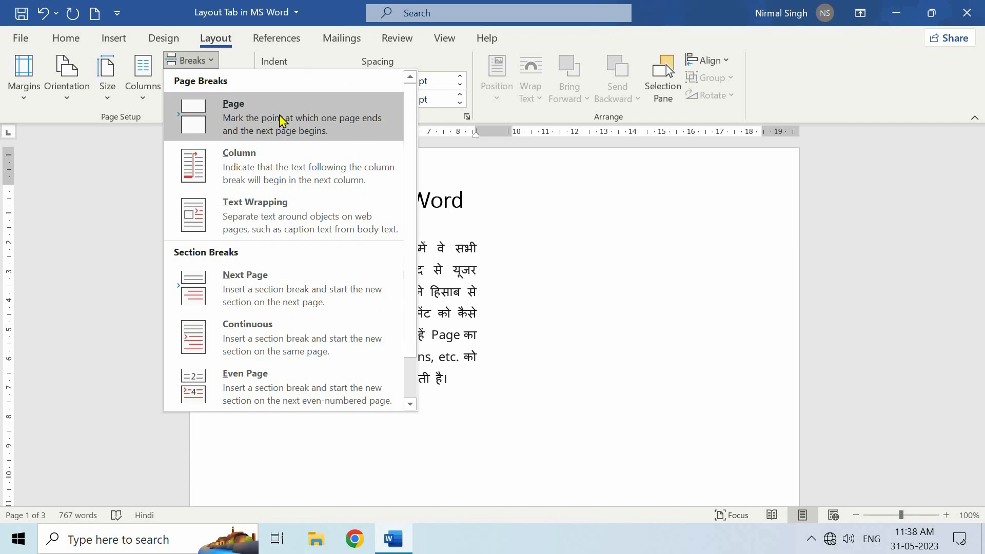
left_click(447, 368)
scroll(447, 367, "down", 2)
scroll(448, 368, "down", 10)
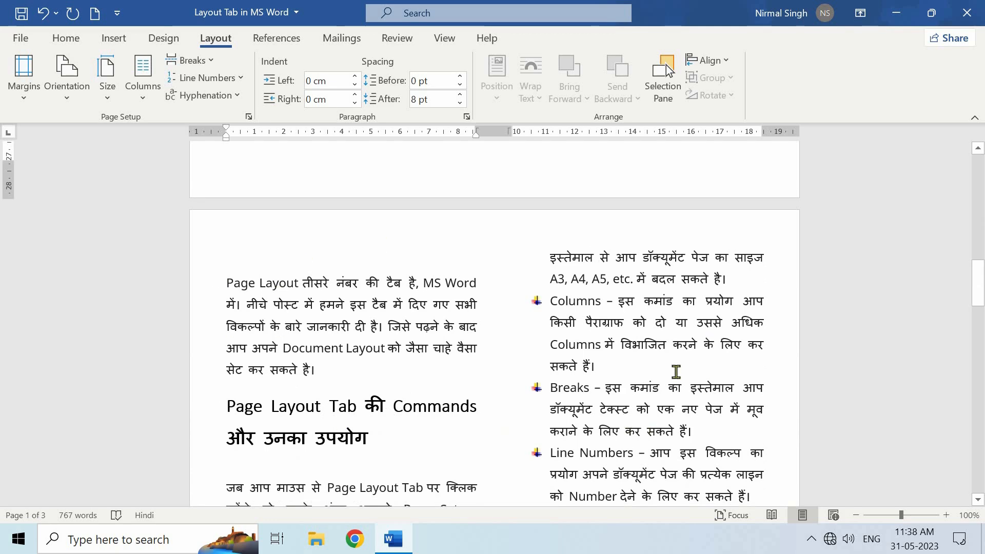
key("ctrl+z")
Insert a column break at the end of the first body paragraph, check how the text flows, and undo it.
left_click(188, 60)
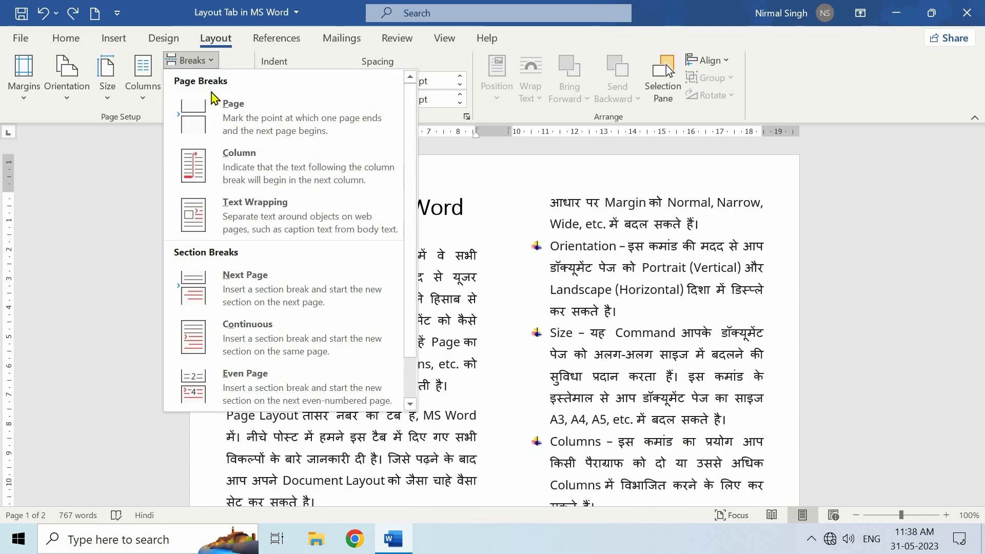
left_click(457, 382)
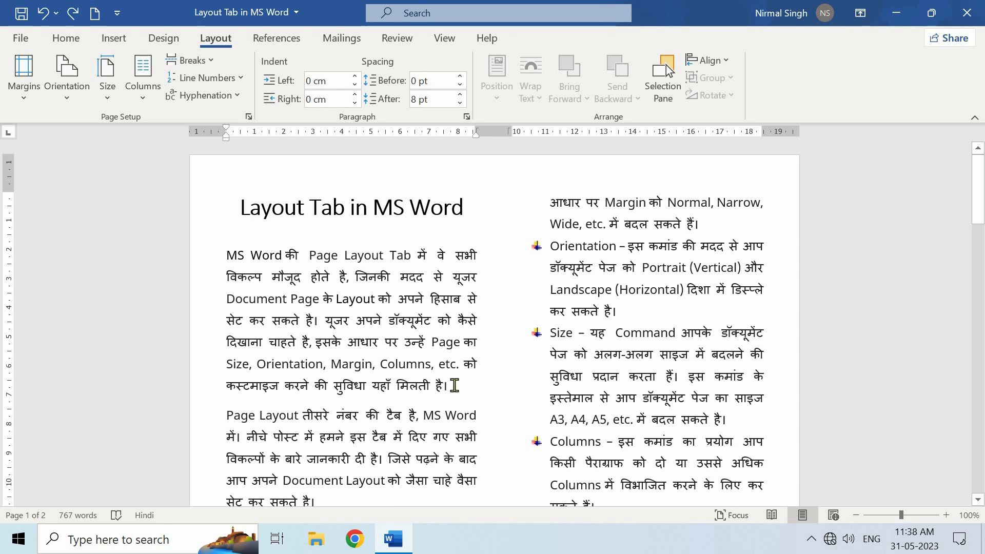
left_click(197, 64)
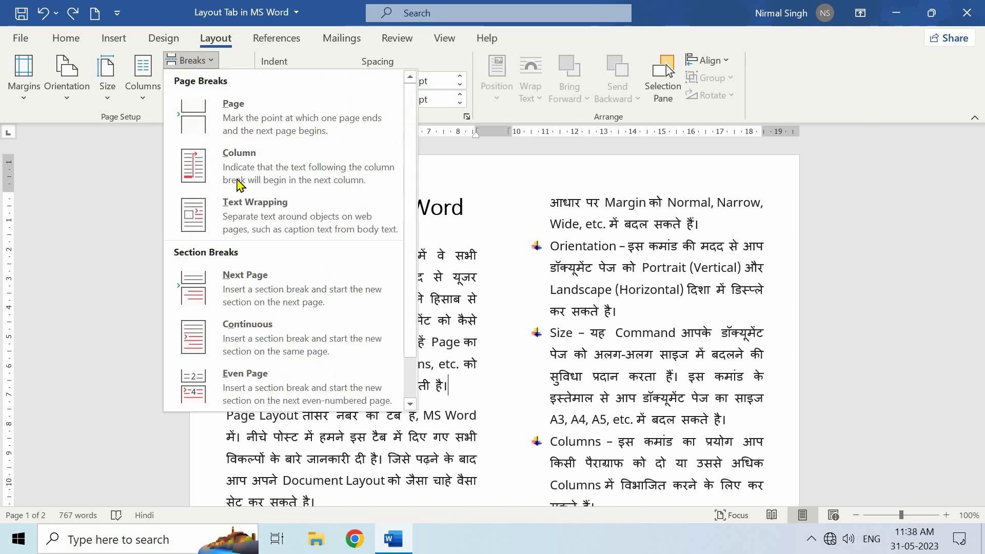
left_click(278, 171)
scroll(354, 316, "down", 2)
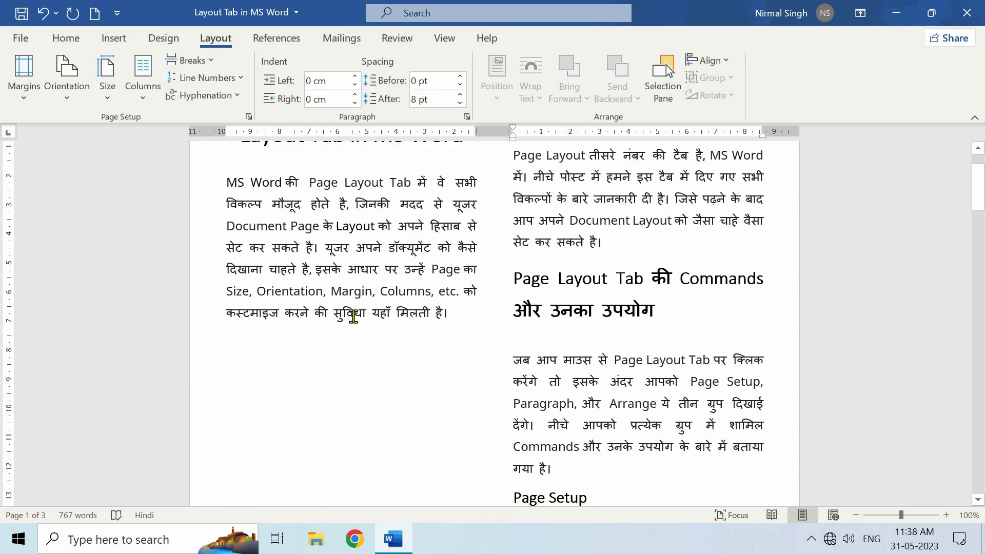
scroll(354, 317, "down", 2)
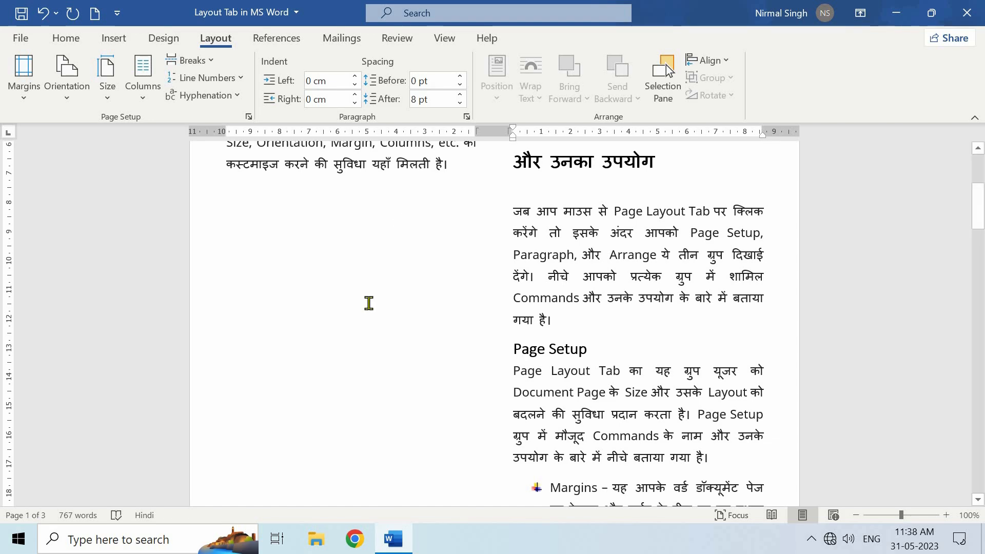
scroll(515, 200, "up", 3)
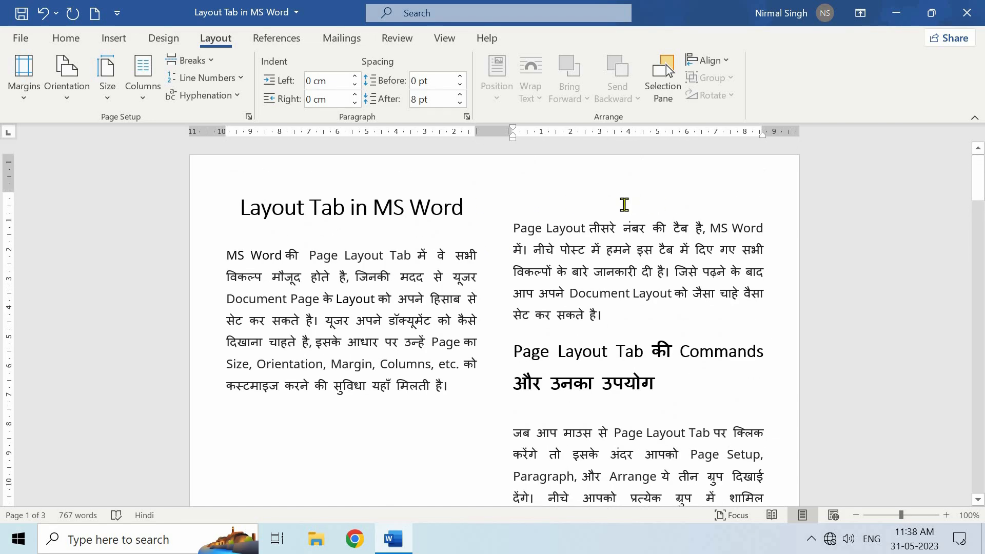
key("ctrl+z")
Insert a next-page section break at the end of the first body paragraph, check how the text flows, and undo it.
left_click(189, 60)
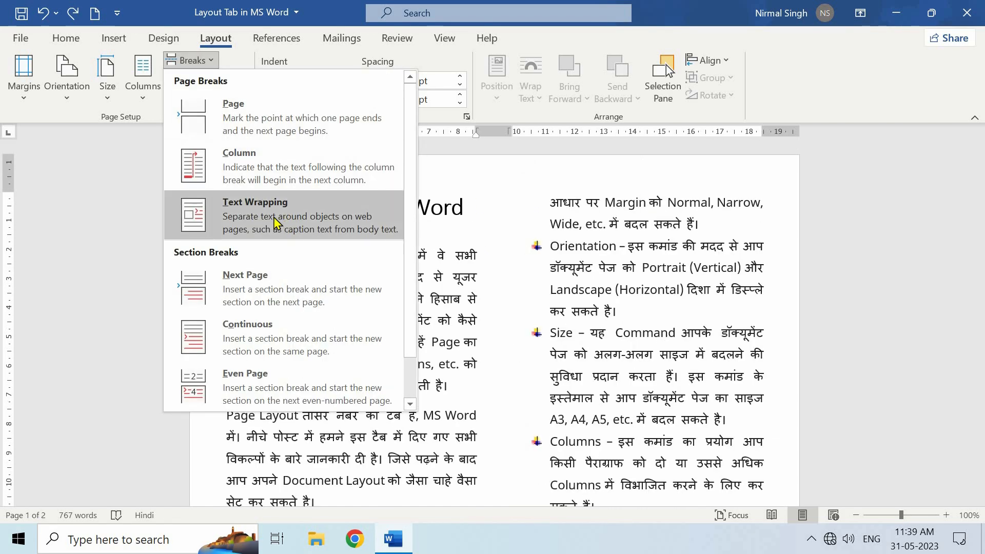
left_click(441, 237)
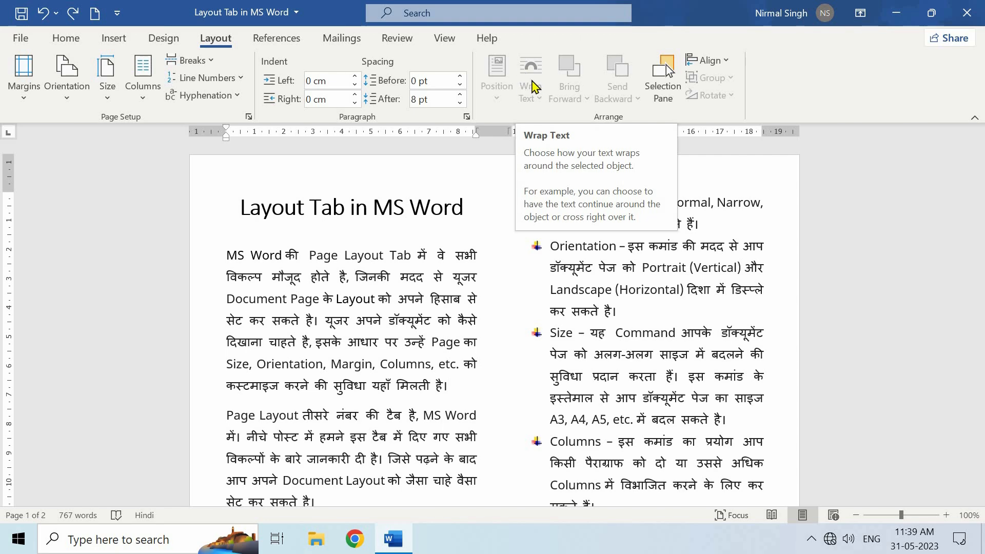
left_click(191, 60)
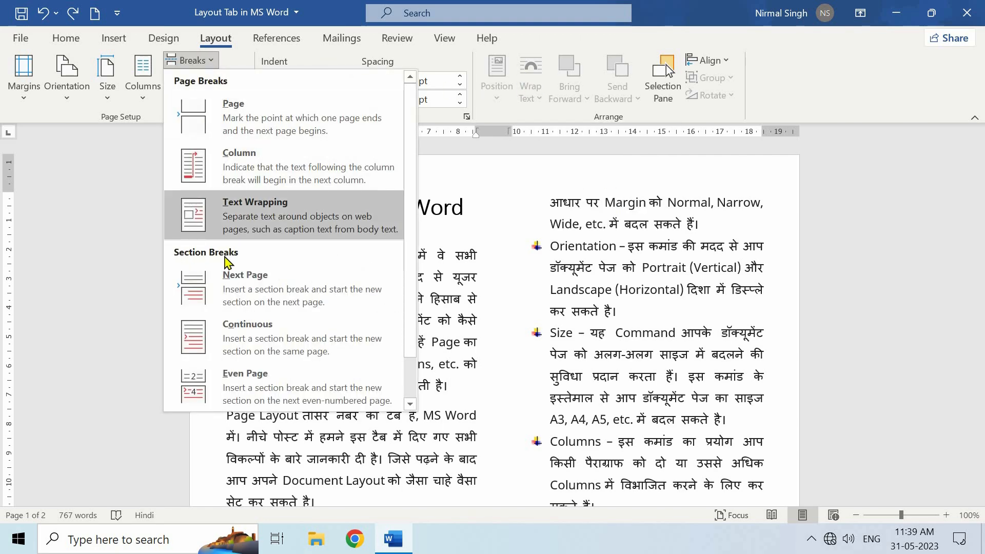
left_click(255, 284)
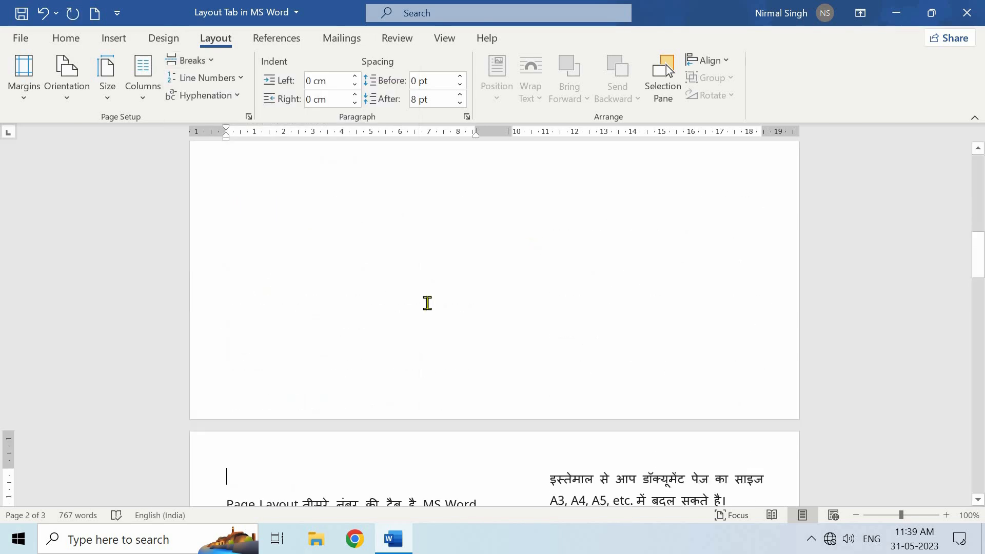
scroll(425, 304, "down", 1)
scroll(464, 353, "up", 6)
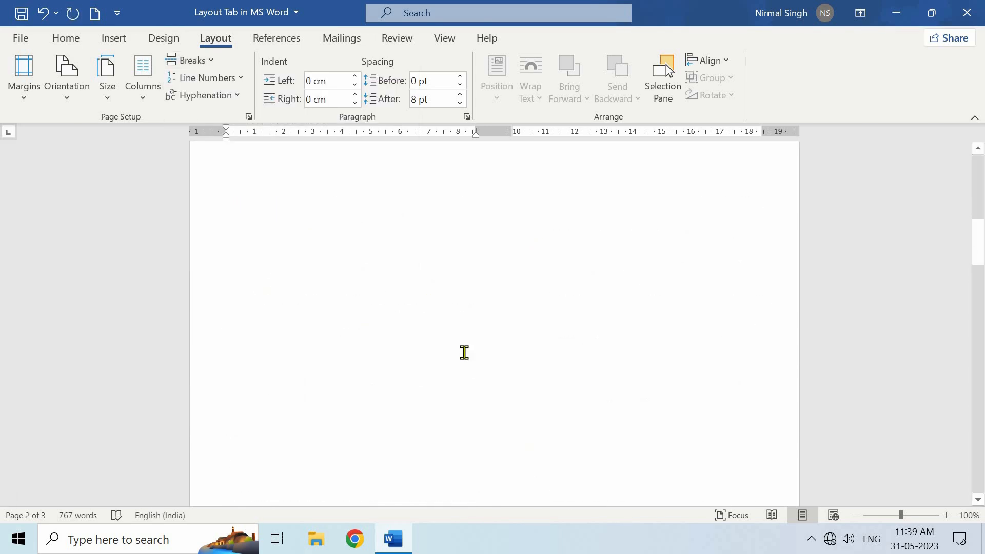
scroll(464, 353, "up", 10)
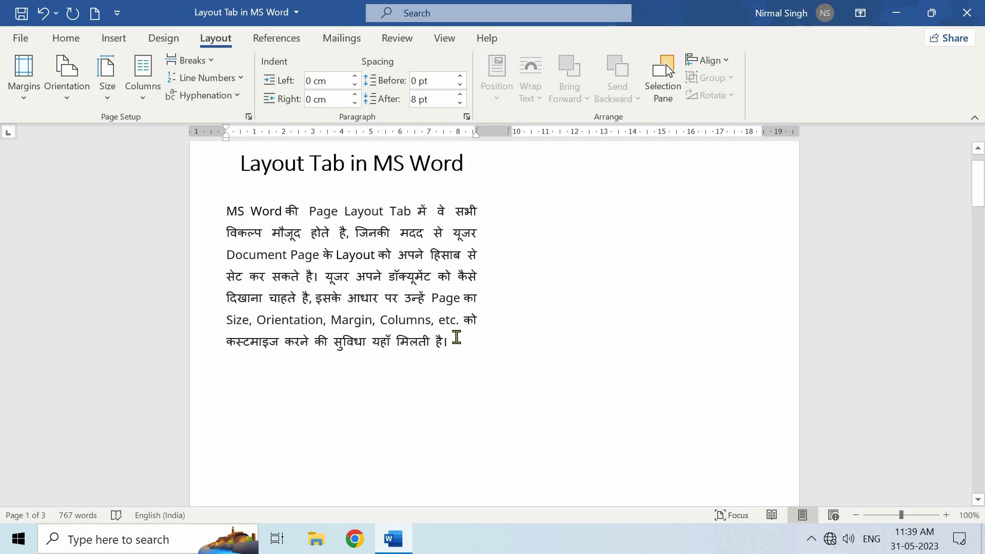
left_click(457, 338)
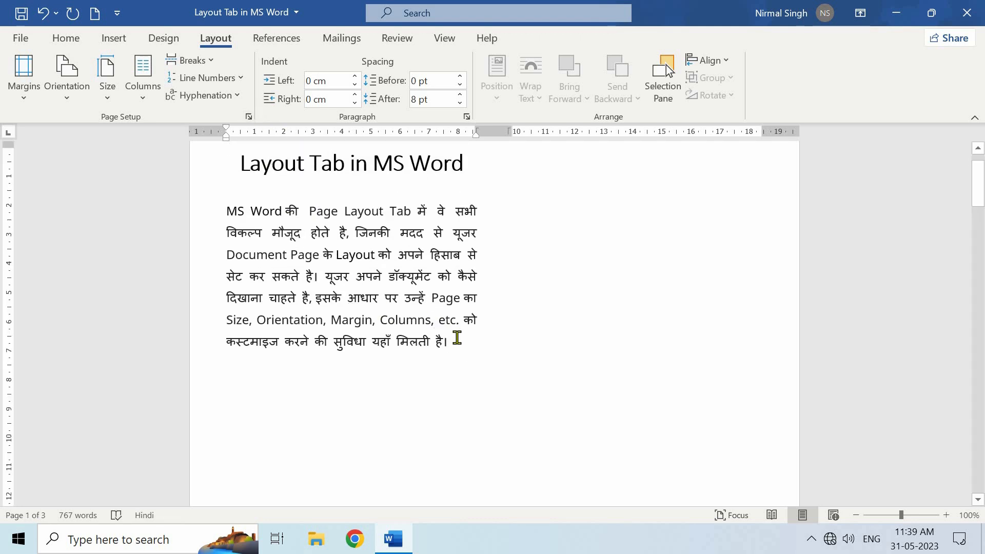
key("ctrl+z")
scroll(457, 337, "down", 3)
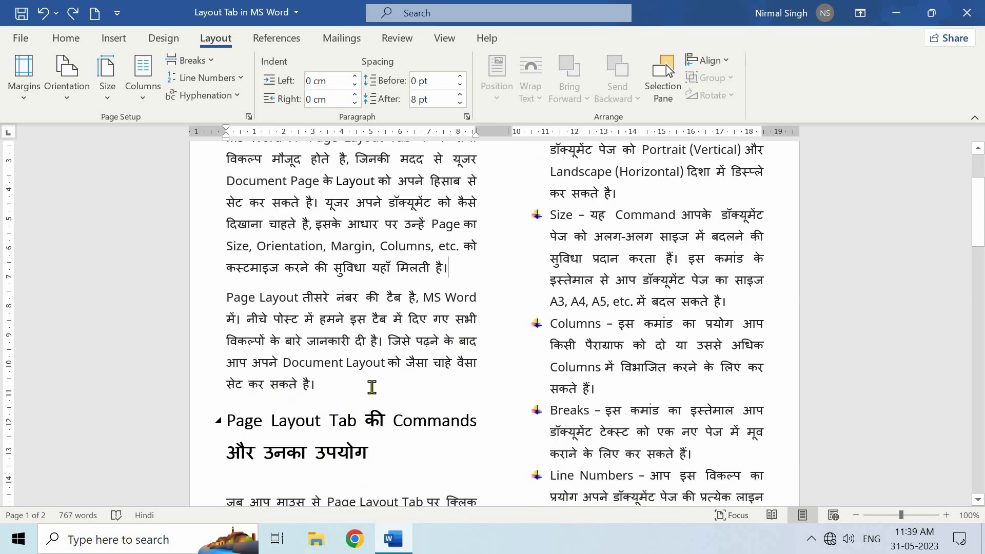
Undo the two-column layout of the document text.
left_click(189, 60)
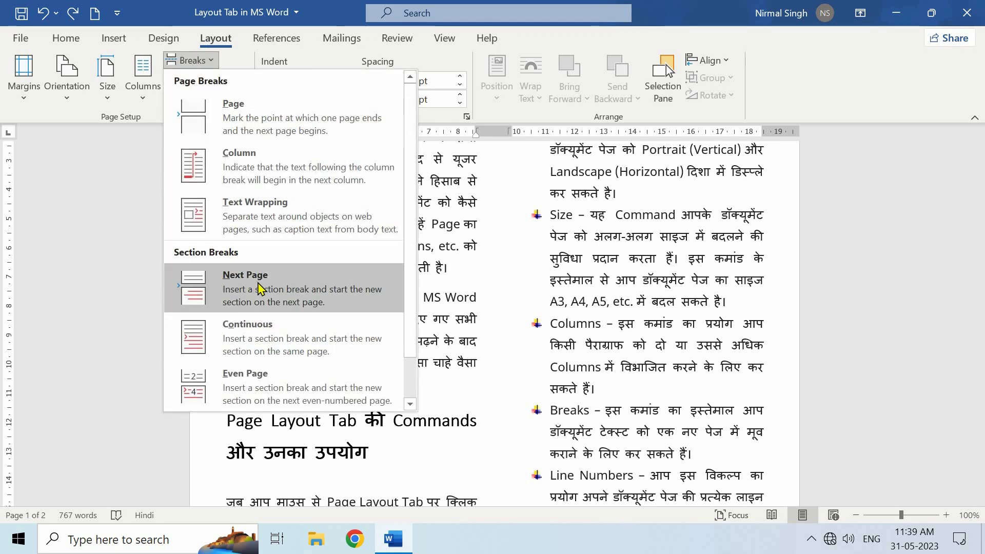
left_click(432, 391)
key("ctrl+z")
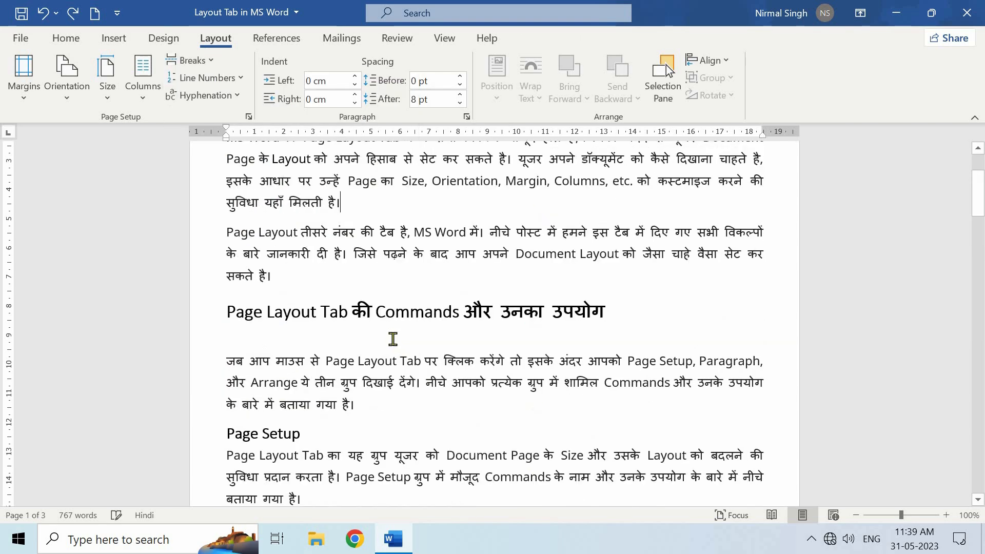
Insert a continuous section break at the end of the first body paragraph and undo it.
scroll(393, 339, "up", 3)
left_click(207, 64)
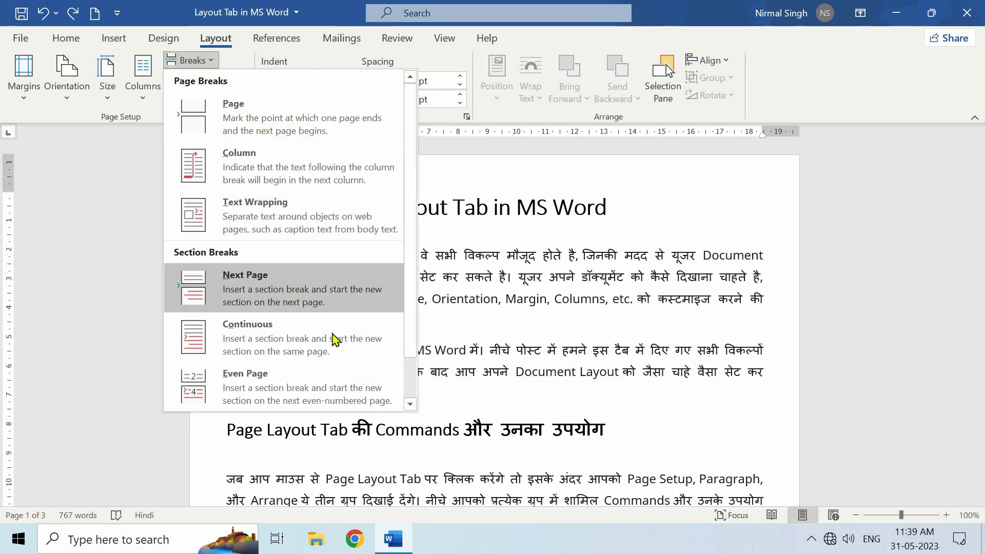
left_click(339, 324)
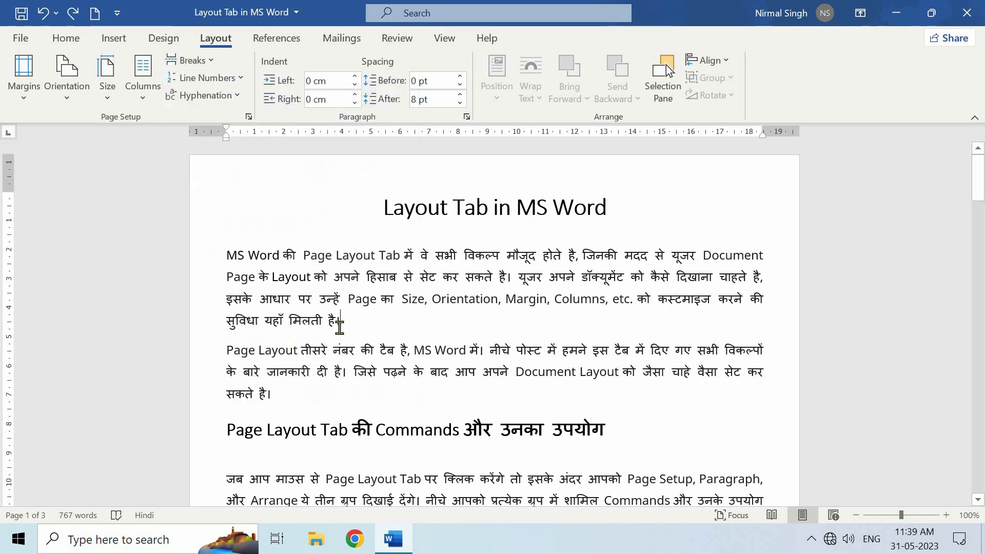
left_click(208, 66)
left_click(259, 327)
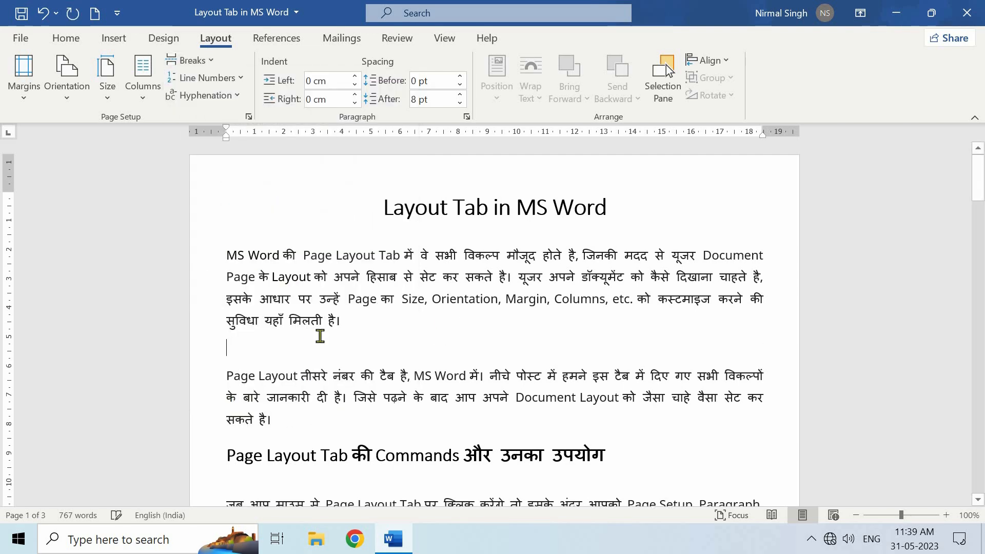
key("ctrl+z")
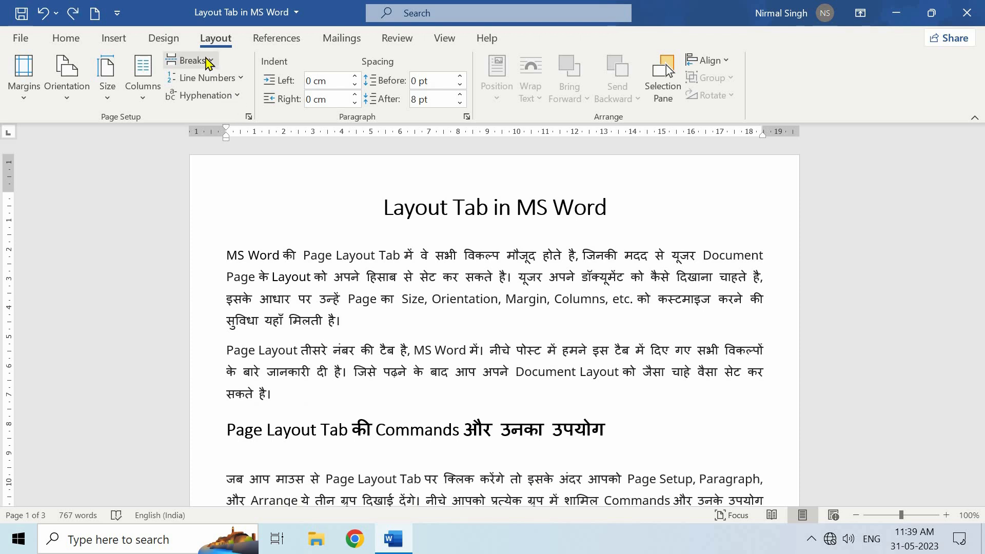
Insert an even-page section break before the Paragraph heading, check which page the heading lands on, and undo it.
left_click(208, 60)
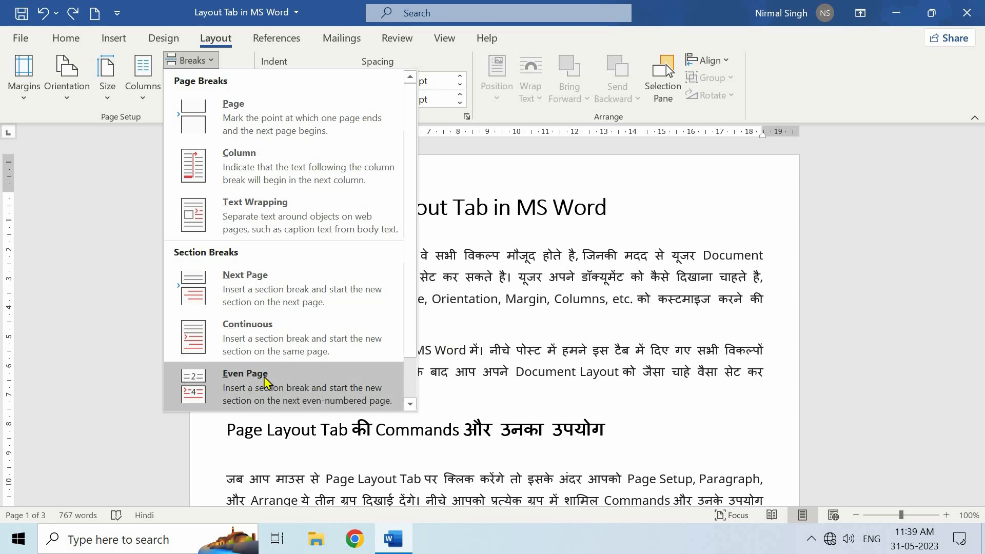
left_click(449, 322)
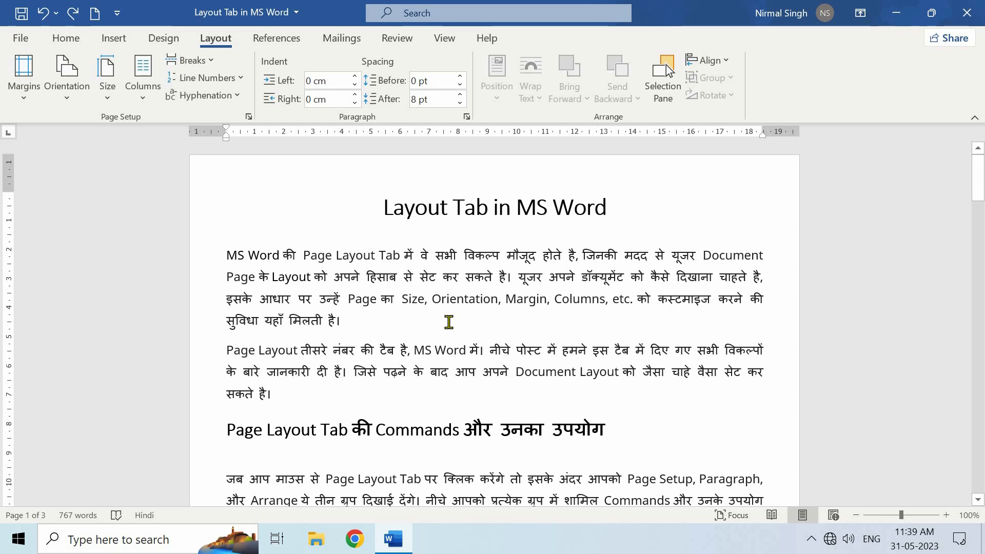
scroll(449, 321, "down", 8)
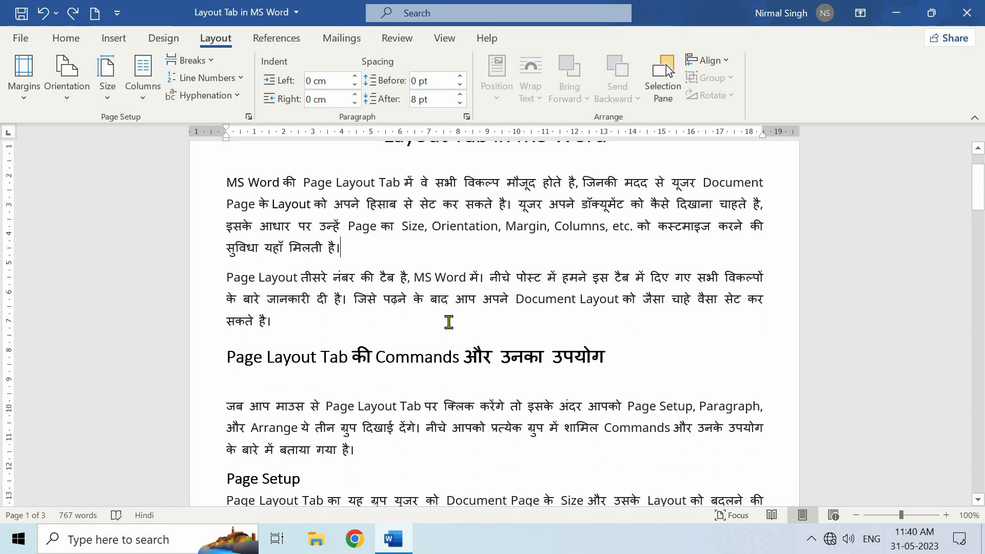
scroll(449, 322, "down", 7)
left_click(315, 319)
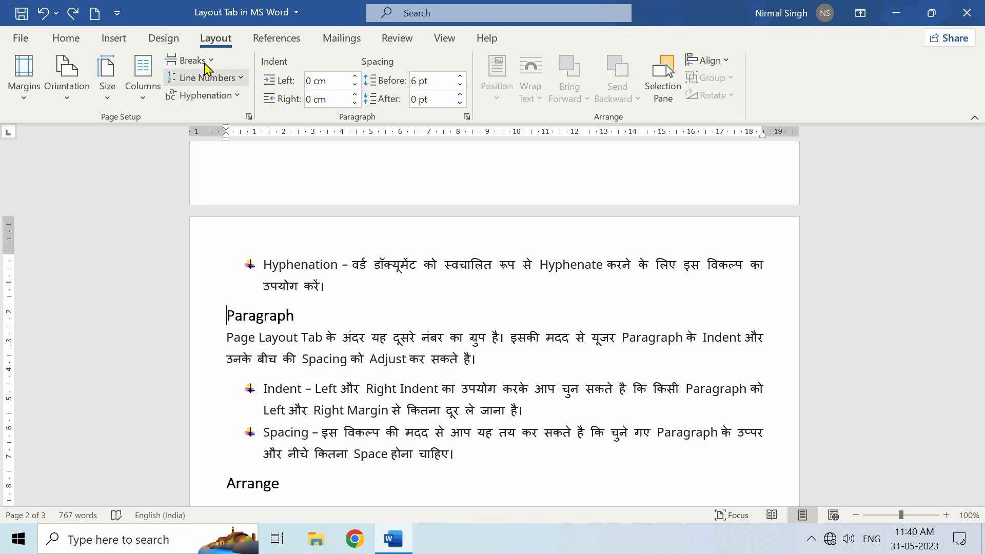
left_click(189, 60)
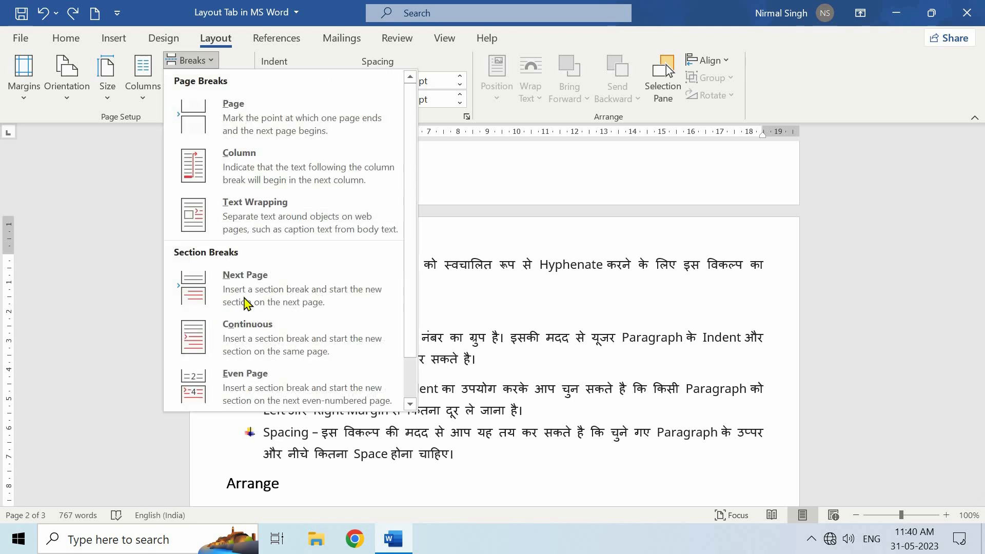
left_click(258, 384)
scroll(352, 238, "down", 5)
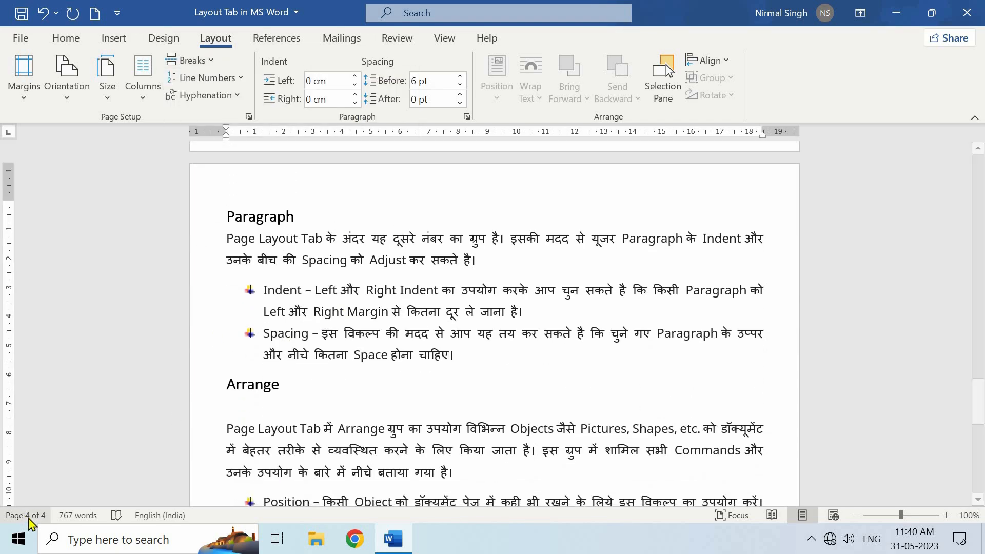
key("ctrl+z")
Insert an odd-page section break at the end of the second body paragraph.
left_click(188, 60)
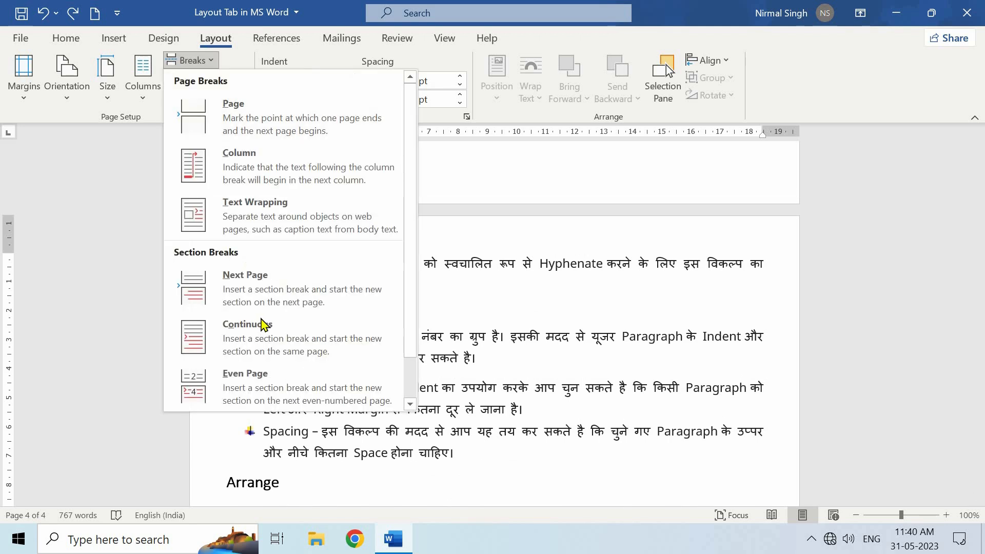
scroll(229, 390, "down", 1)
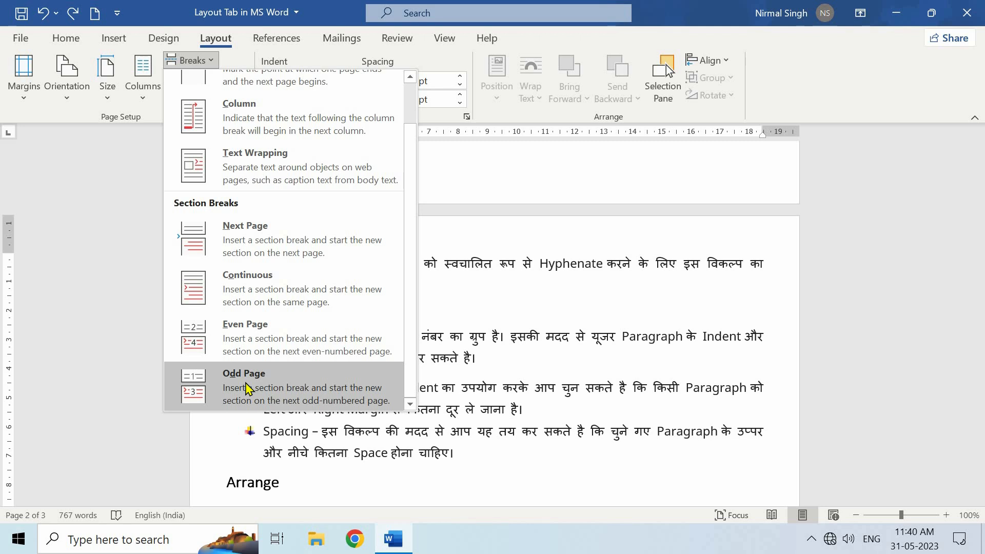
left_click(444, 313)
scroll(444, 313, "up", 10)
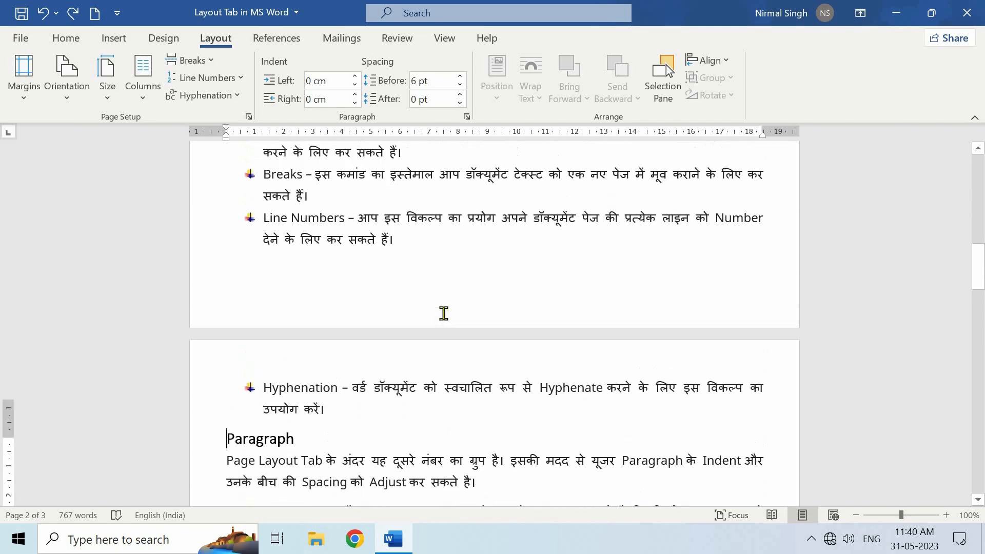
scroll(444, 313, "up", 5)
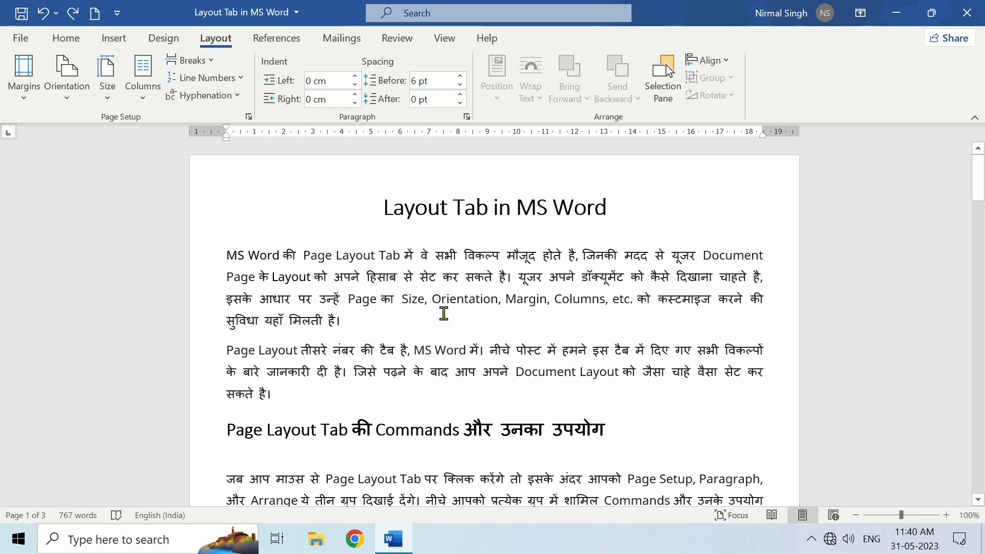
left_click(313, 397)
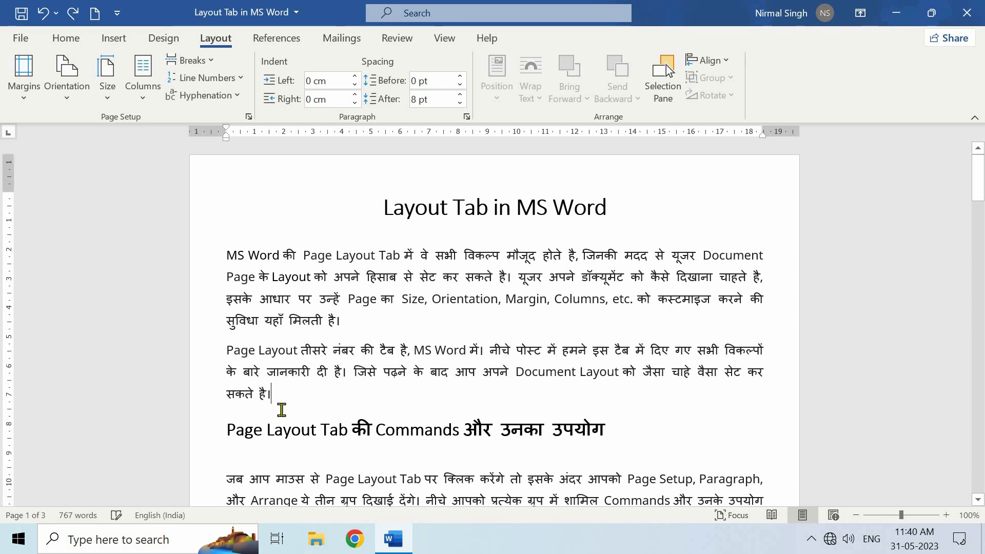
left_click(190, 60)
scroll(257, 391, "down", 1)
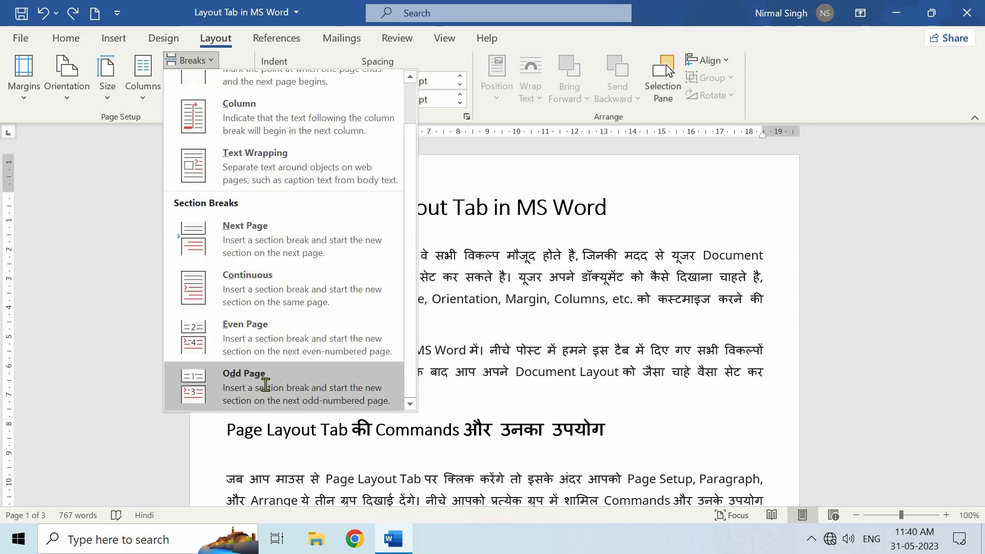
left_click(265, 385)
Check where the text continues after the odd-page section break and undo the break.
scroll(312, 353, "down", 3)
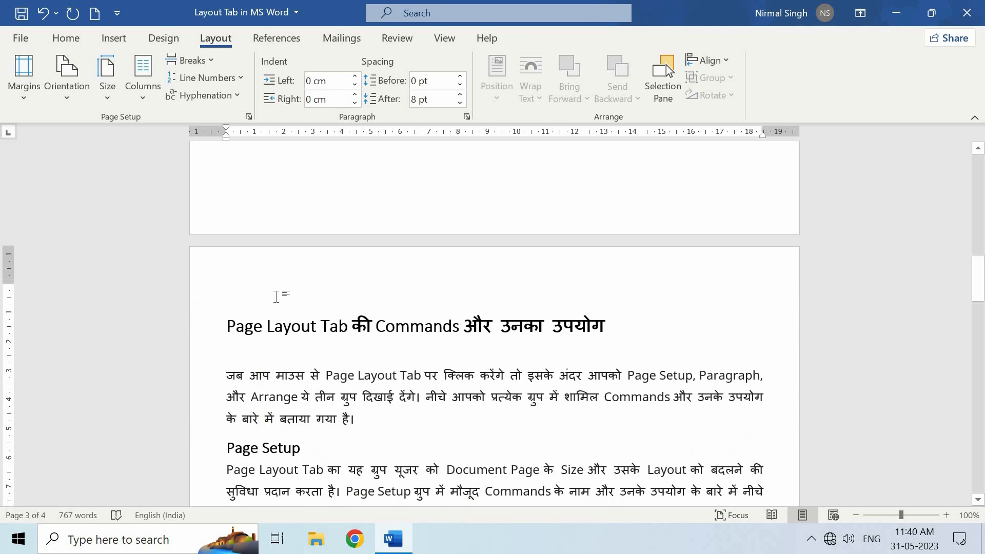
key("ctrl+z")
scroll(276, 297, "up", 3)
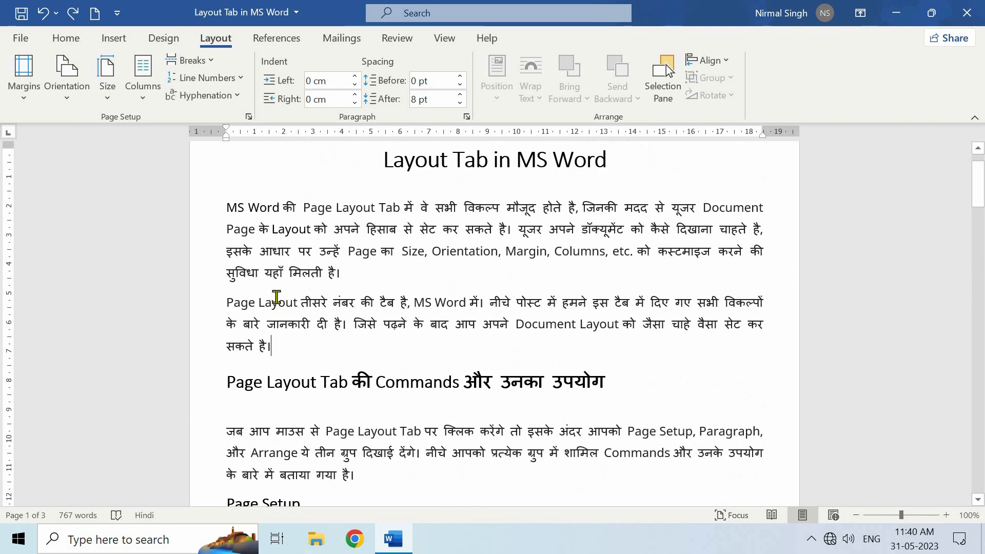
scroll(277, 297, "up", 1)
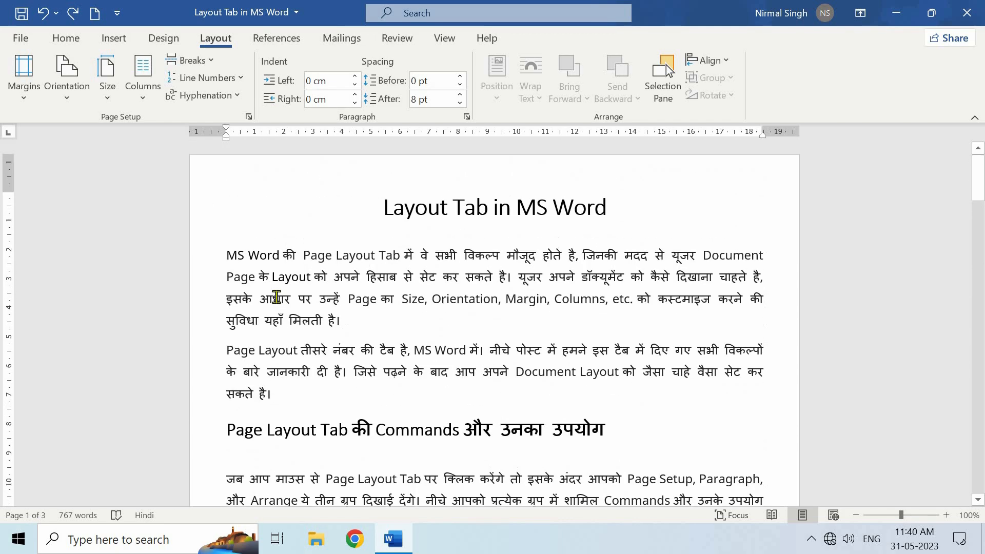
Turn on continuous line numbering for the document and check the numbering through its pages.
left_click(205, 78)
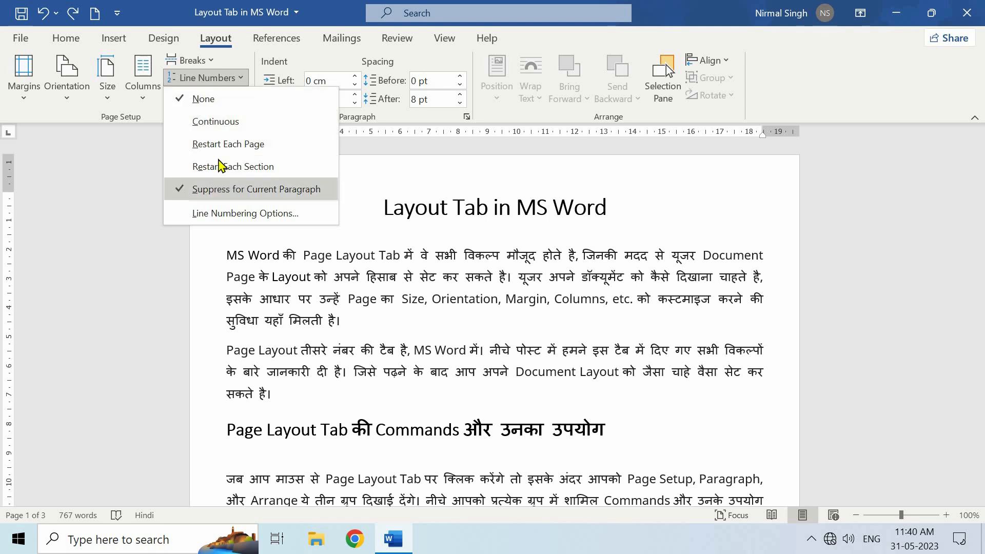
left_click(219, 123)
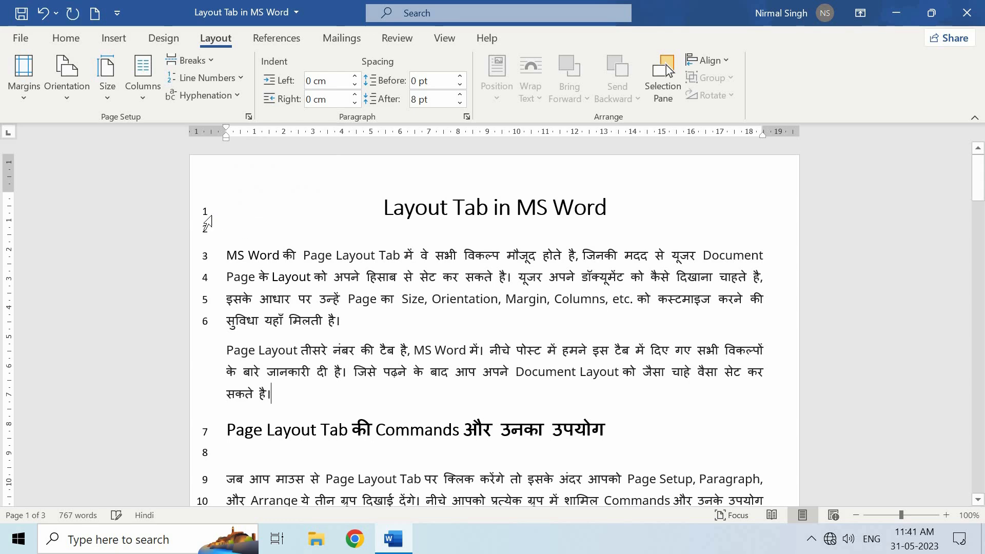
scroll(205, 220, "down", 6)
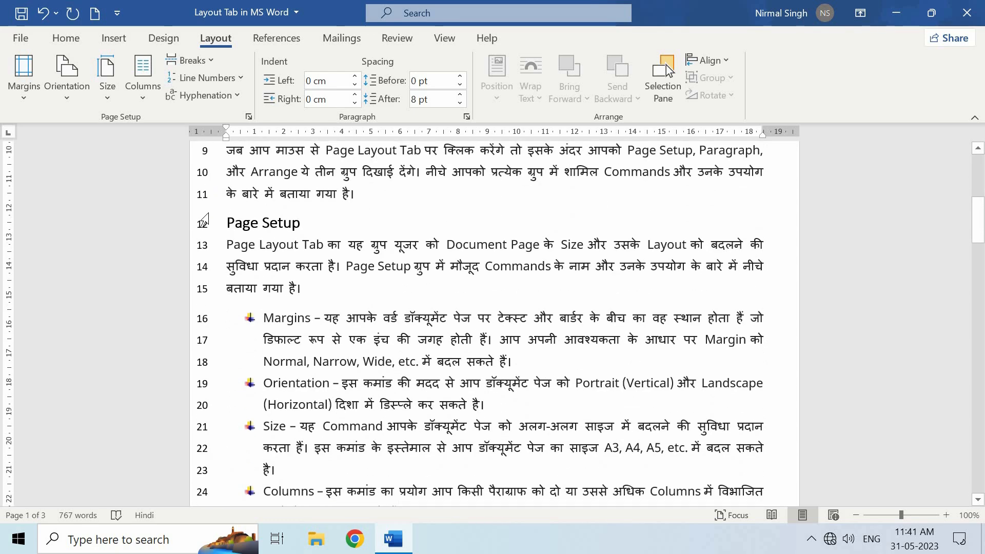
scroll(205, 219, "down", 5)
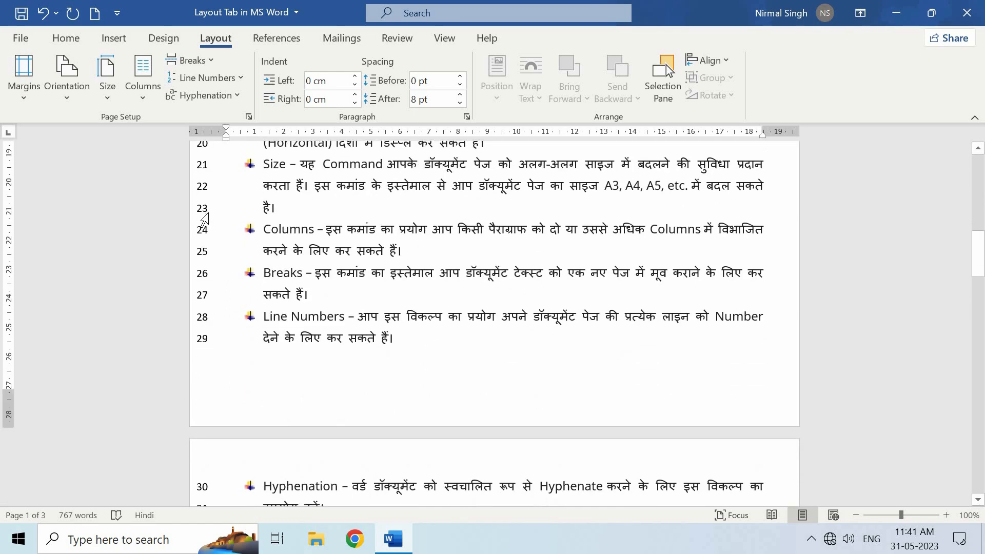
scroll(205, 219, "down", 6)
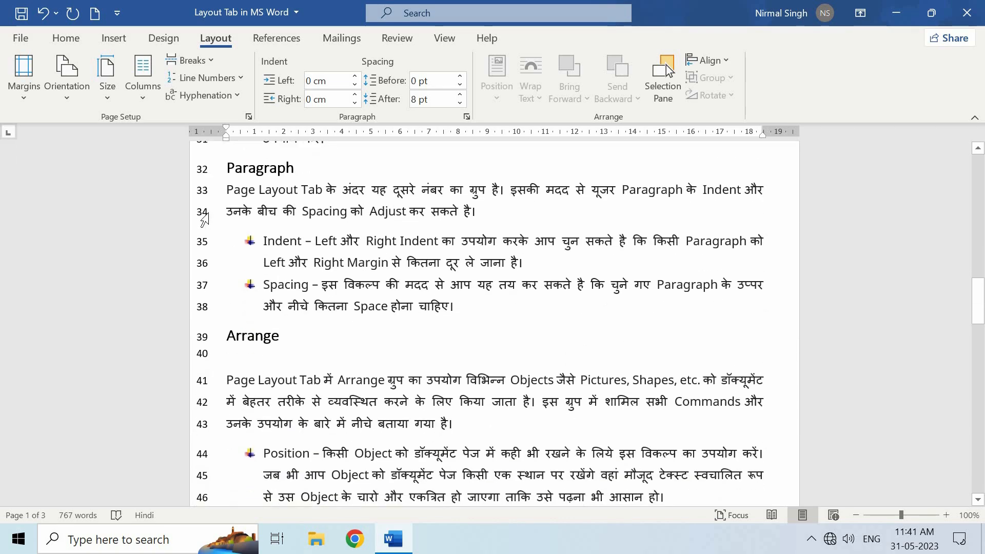
scroll(204, 220, "down", 6)
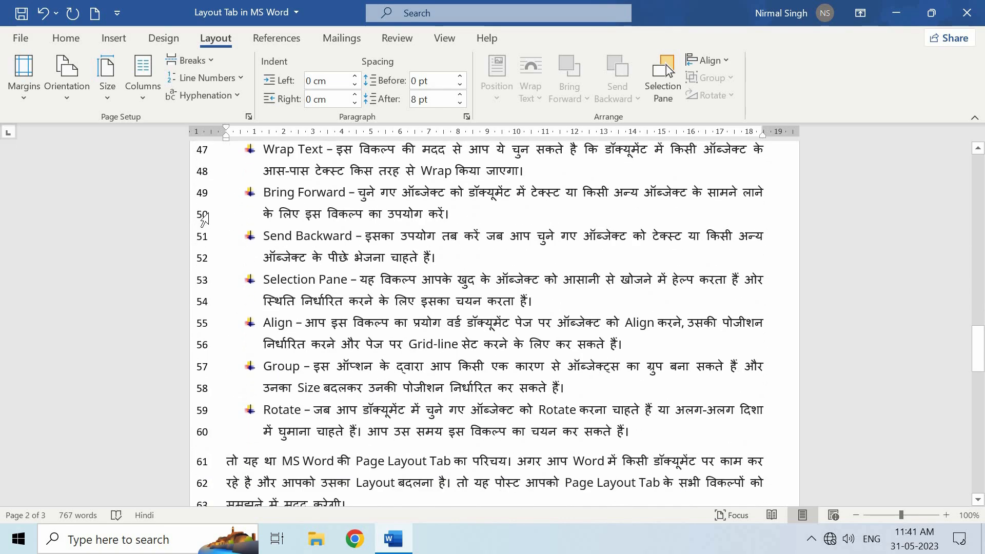
Examine how the continuous line numbers run from the end of page 1 into page 2 and through the document's last paragraph.
scroll(205, 220, "down", 3)
scroll(205, 220, "up", 10)
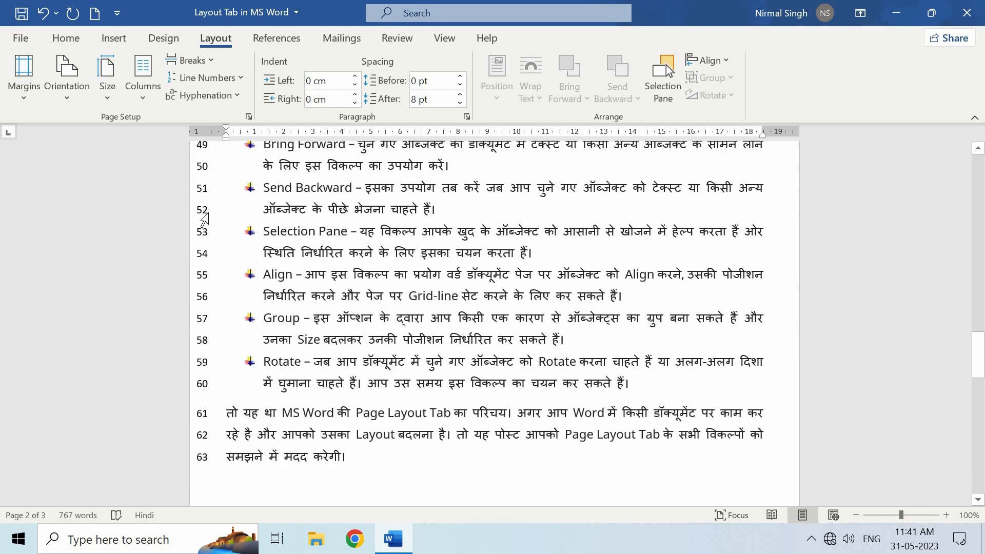
scroll(205, 220, "up", 15)
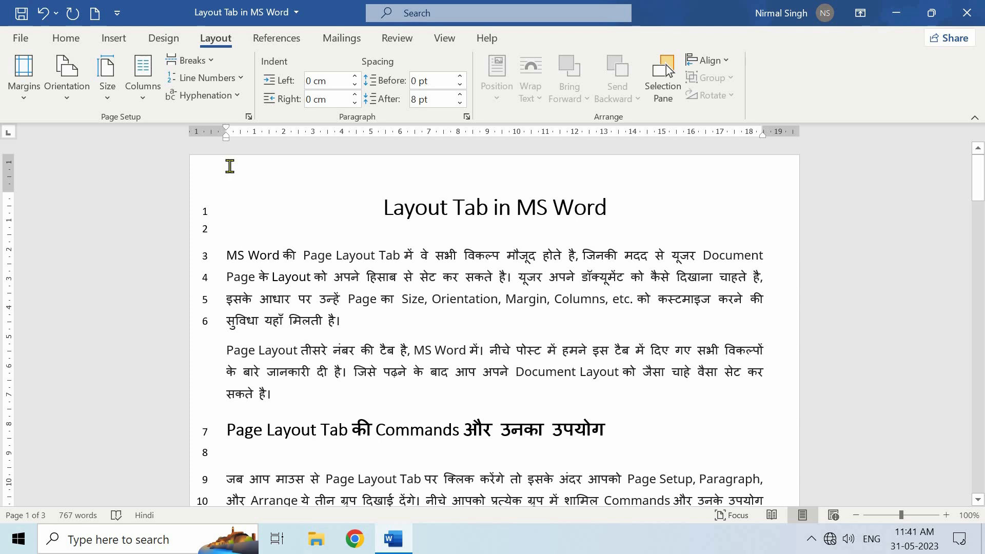
left_click(205, 78)
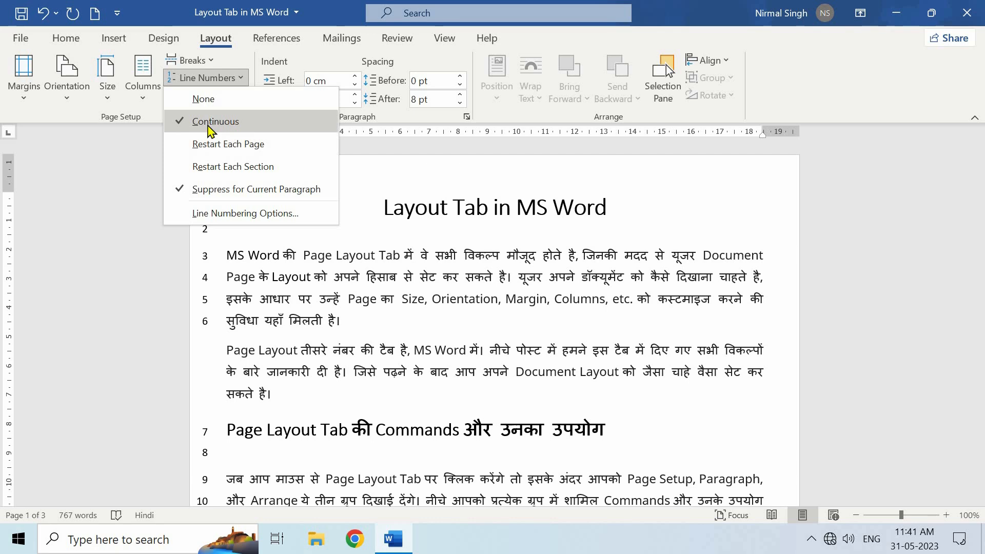
left_click(265, 250)
scroll(261, 247, "down", 10)
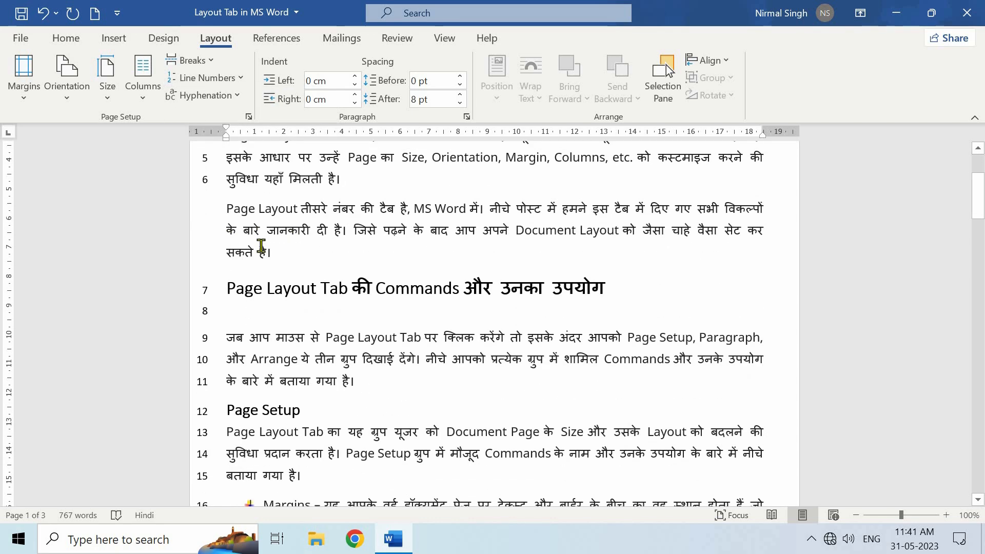
scroll(261, 245, "down", 5)
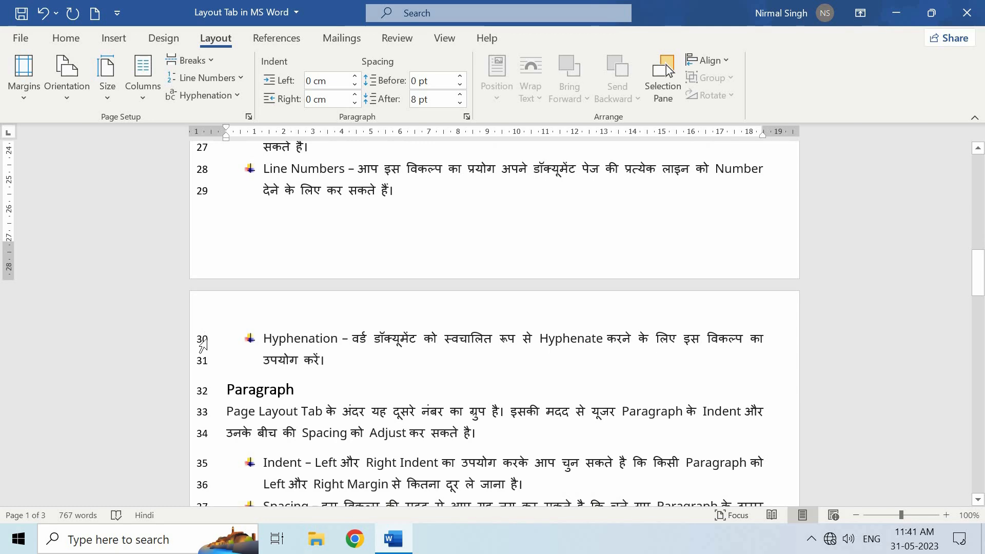
scroll(246, 271, "up", 12)
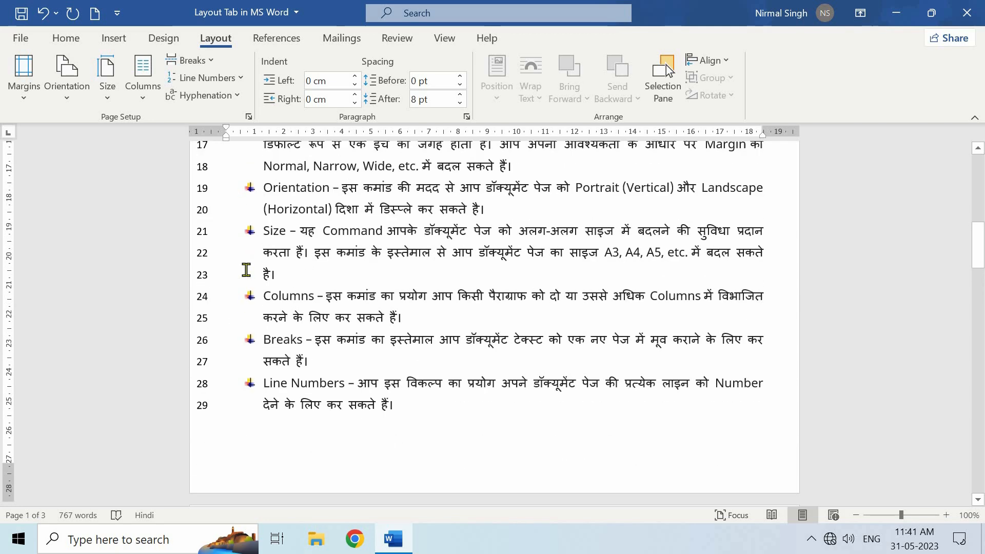
Set line numbering to restart on each page and check the numbers on either side of the page 1 and 2 boundary.
left_click(224, 80)
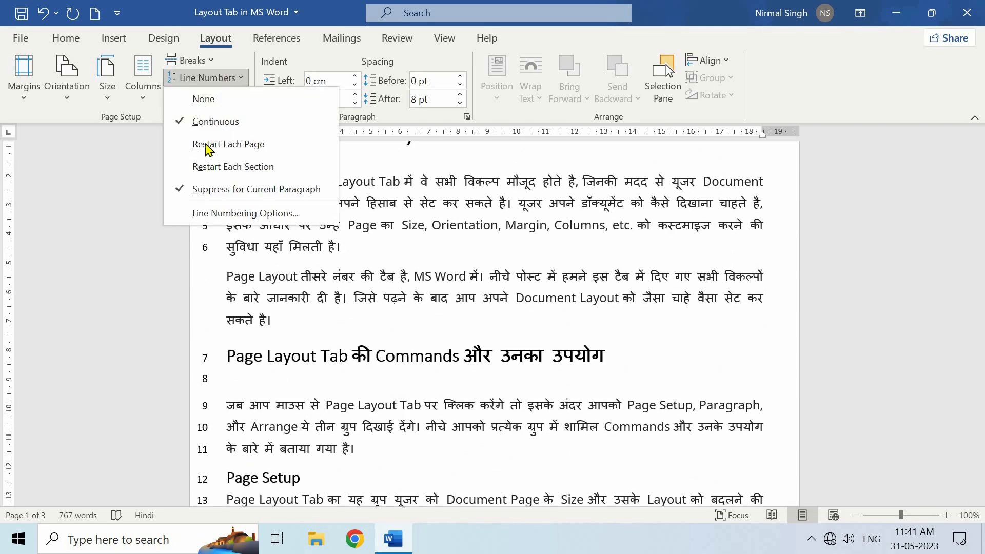
left_click(221, 146)
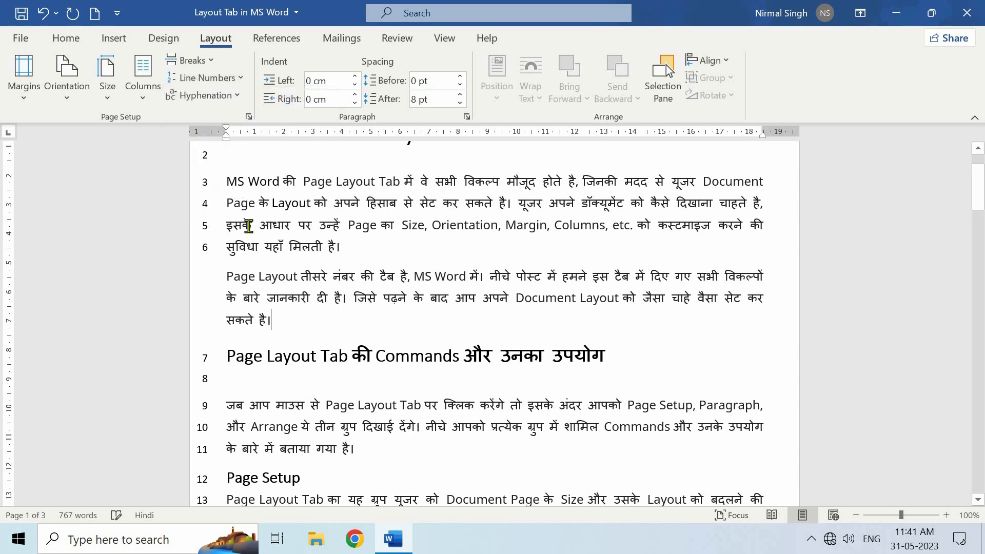
scroll(248, 226, "down", 15)
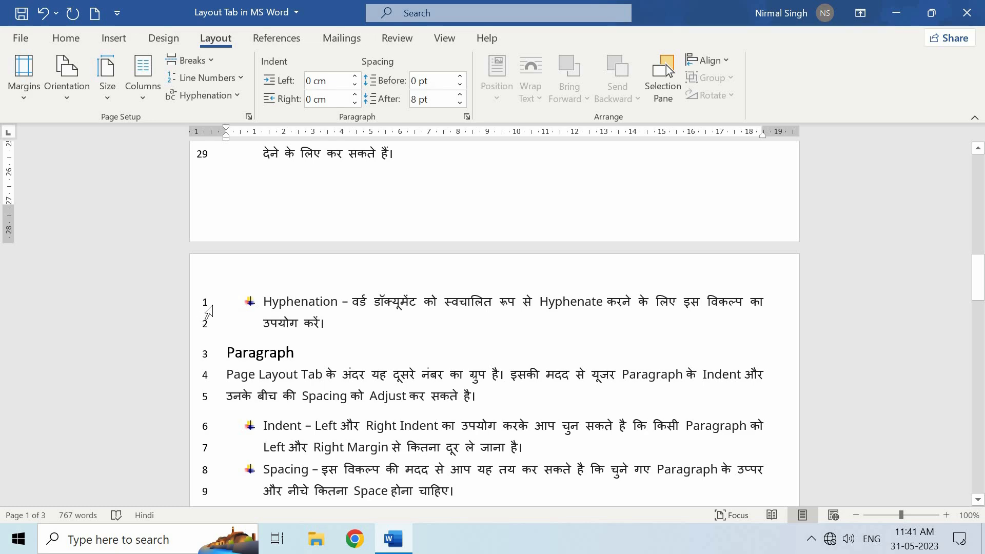
scroll(209, 311, "down", 5)
scroll(210, 308, "up", 4)
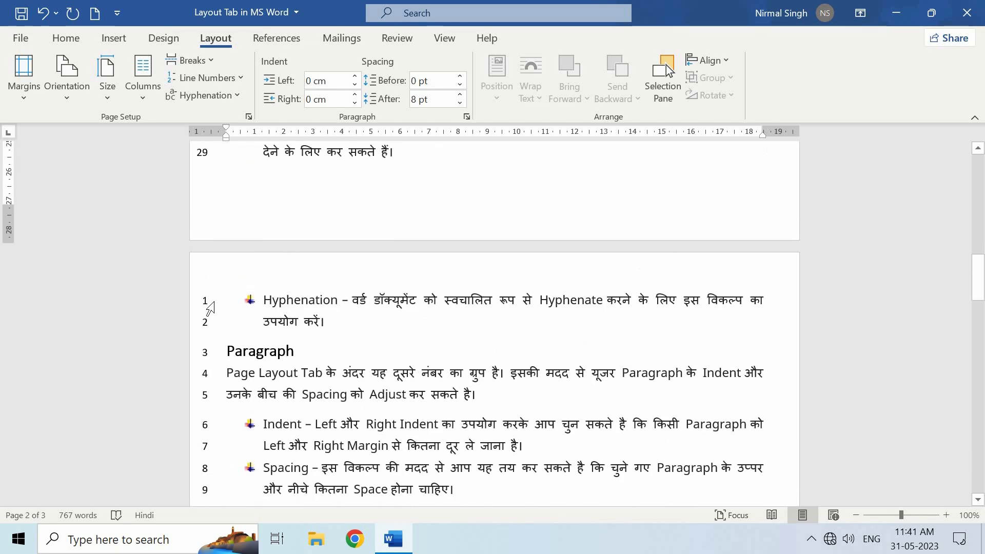
scroll(209, 310, "up", 5)
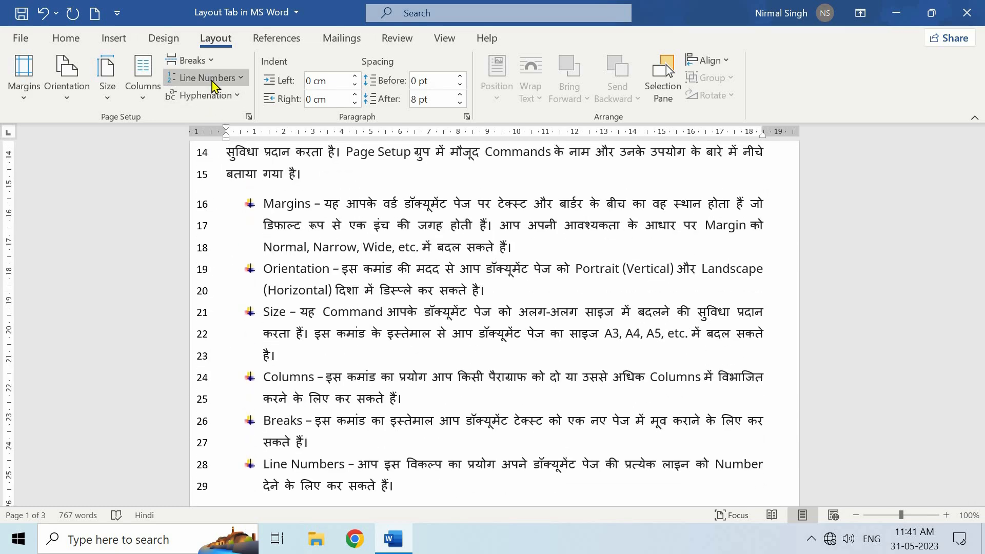
Set line numbering to restart at each section and check the numbers on the first page.
left_click(213, 79)
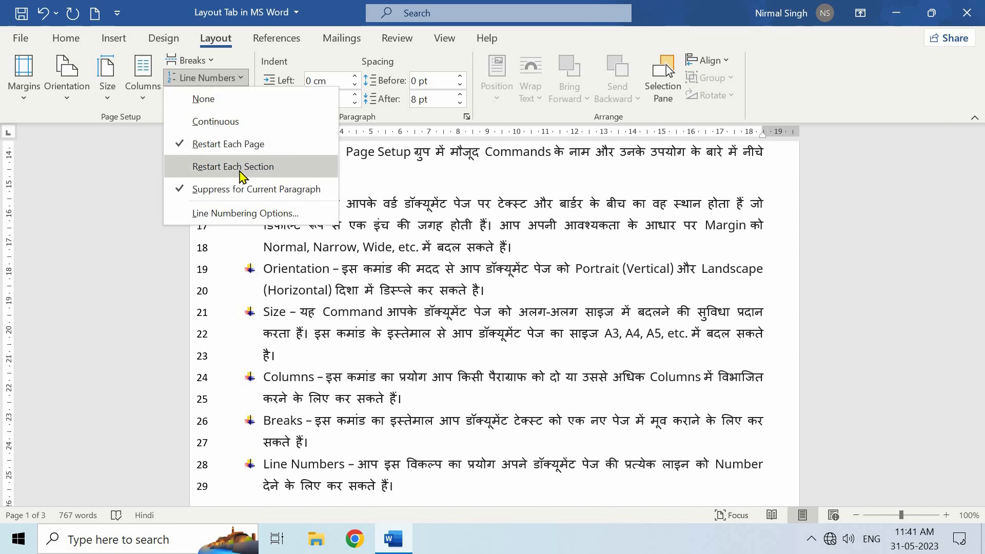
left_click(238, 168)
scroll(375, 242, "up", 4)
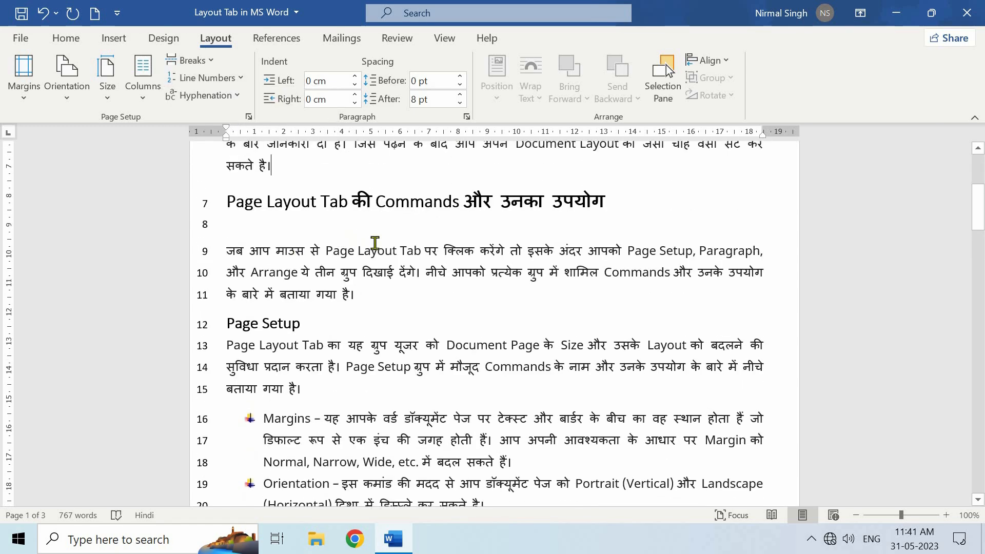
scroll(374, 243, "up", 4)
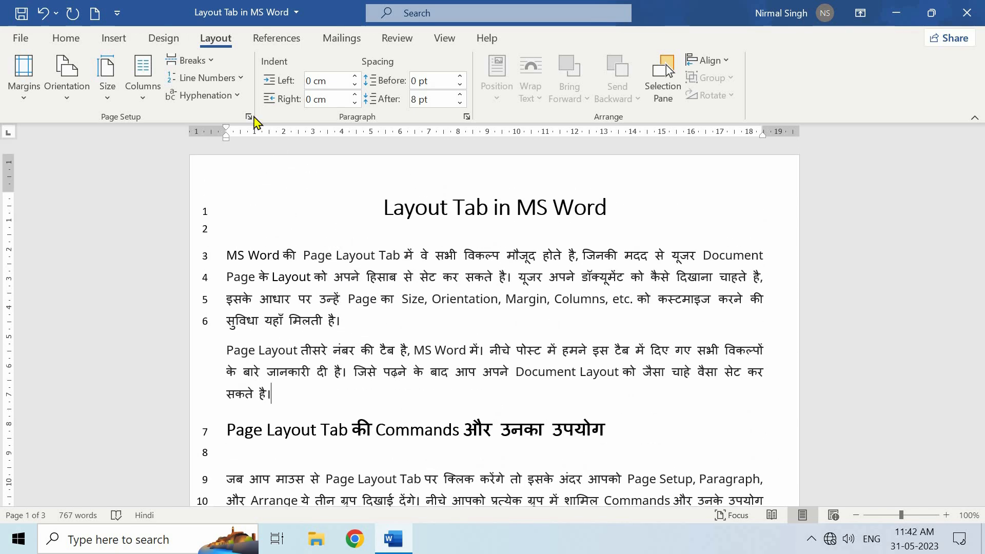
Remove the line number suppression from the second body paragraph, check its numbers, and suppress them again.
left_click(240, 81)
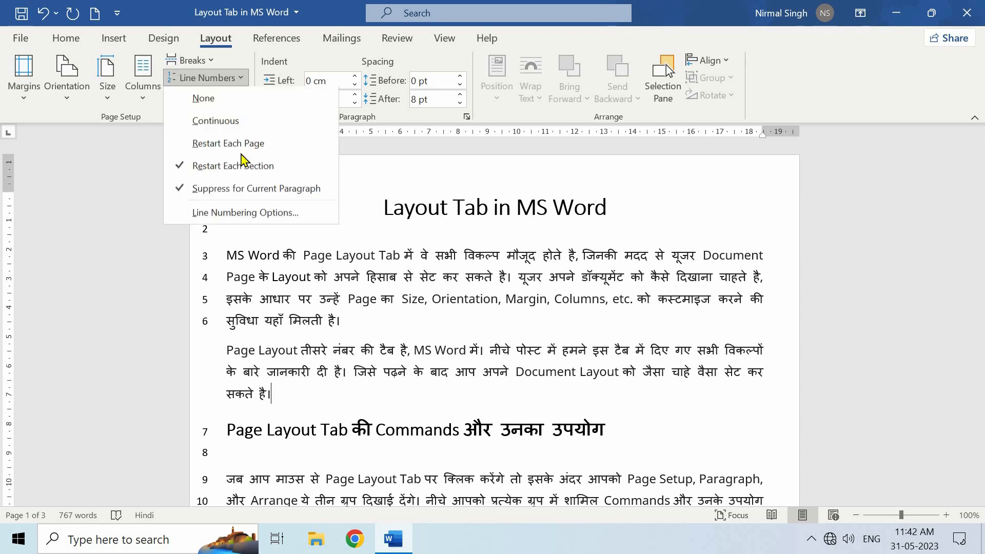
left_click(212, 190)
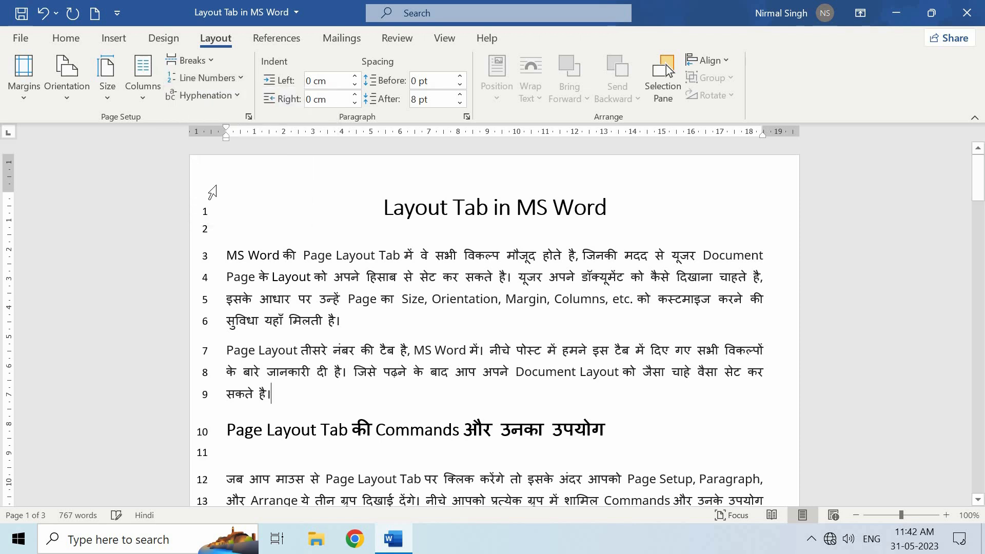
left_click(229, 81)
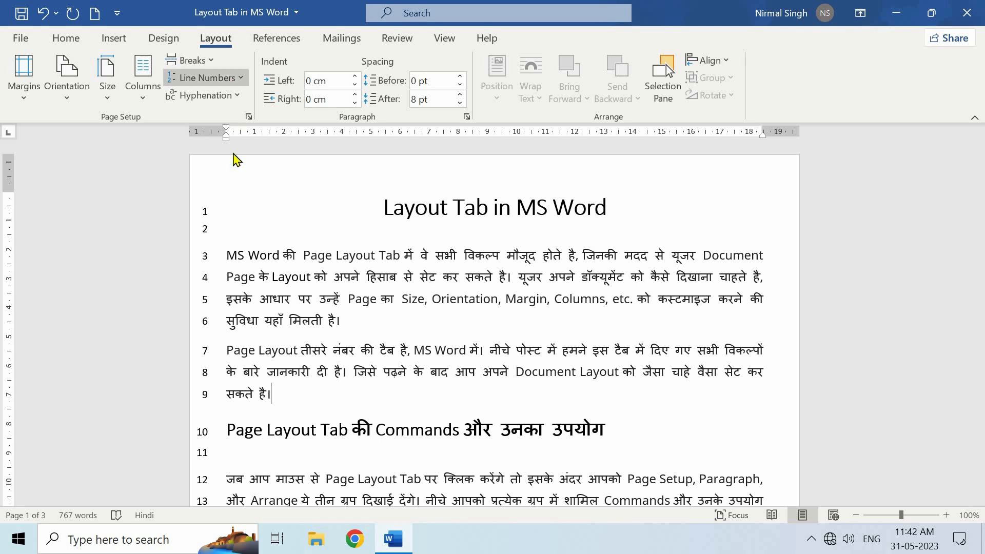
left_click(239, 188)
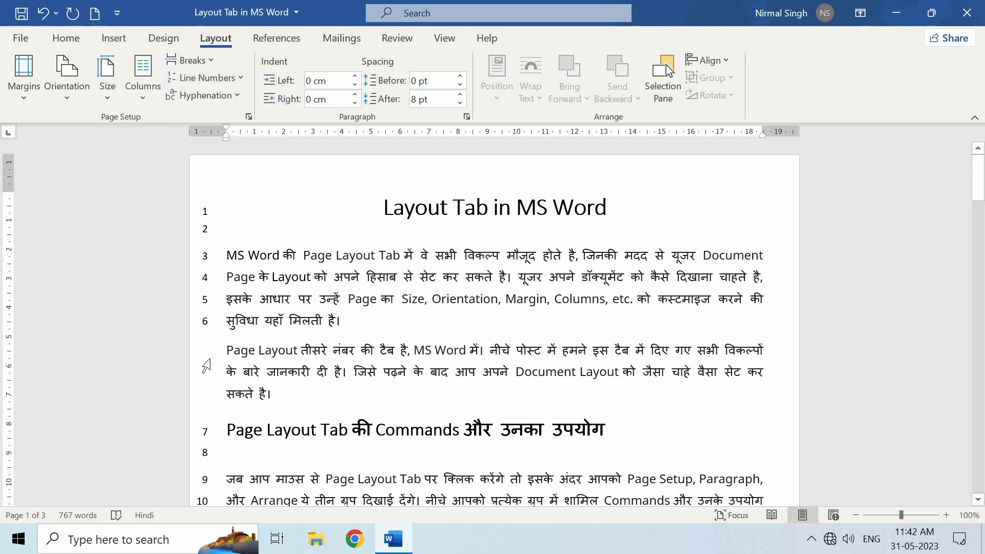
Remove the line numbers from the document.
scroll(198, 387, "down", 3)
left_click(206, 80)
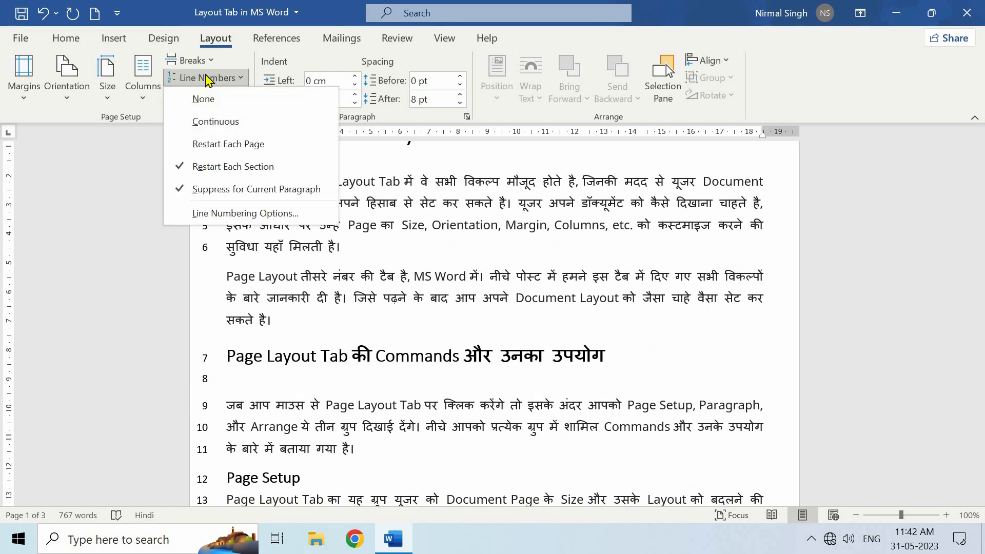
left_click(237, 106)
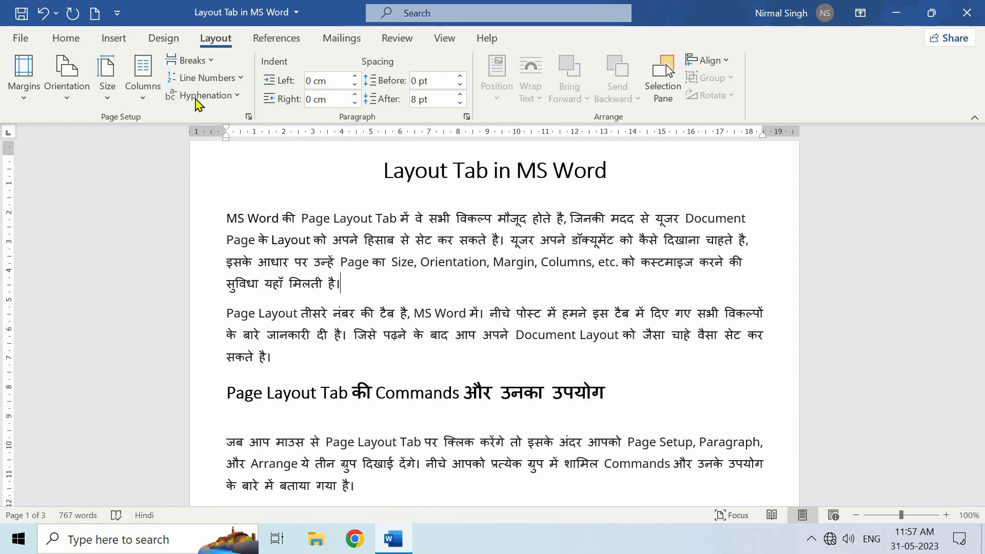
Look over the hyphenation choices and append "ghdfgsdf" to the word Document ending the first body paragraph's first line.
left_click(202, 97)
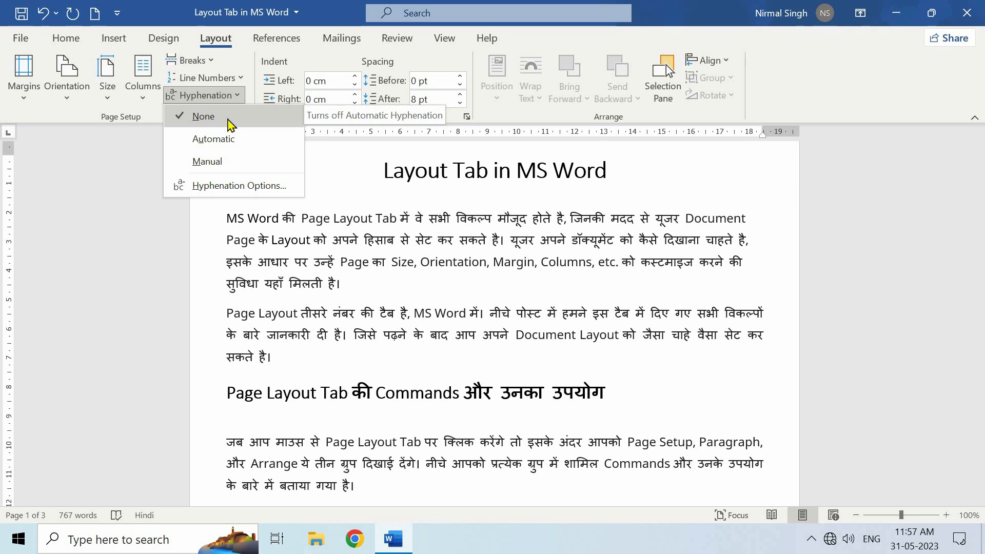
left_click(353, 220)
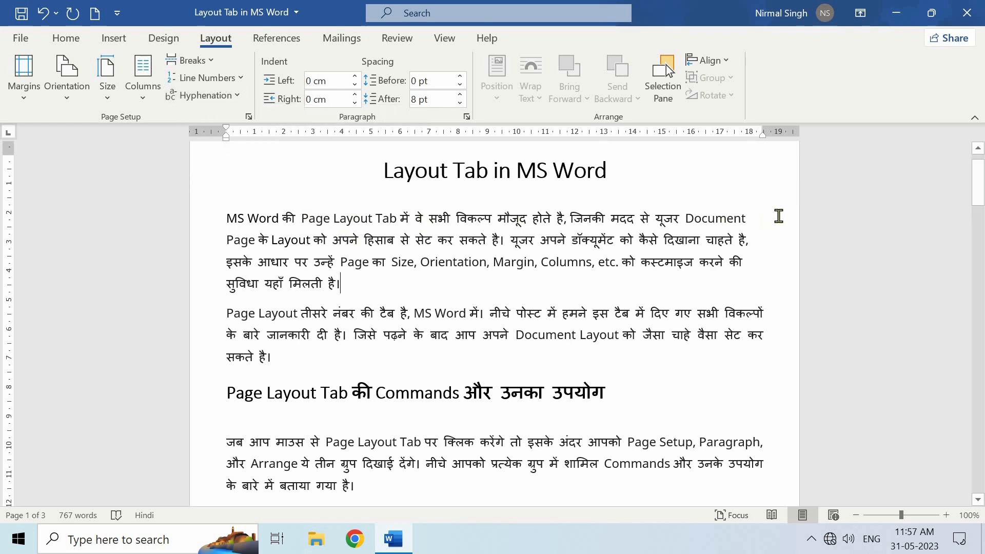
left_click(747, 216)
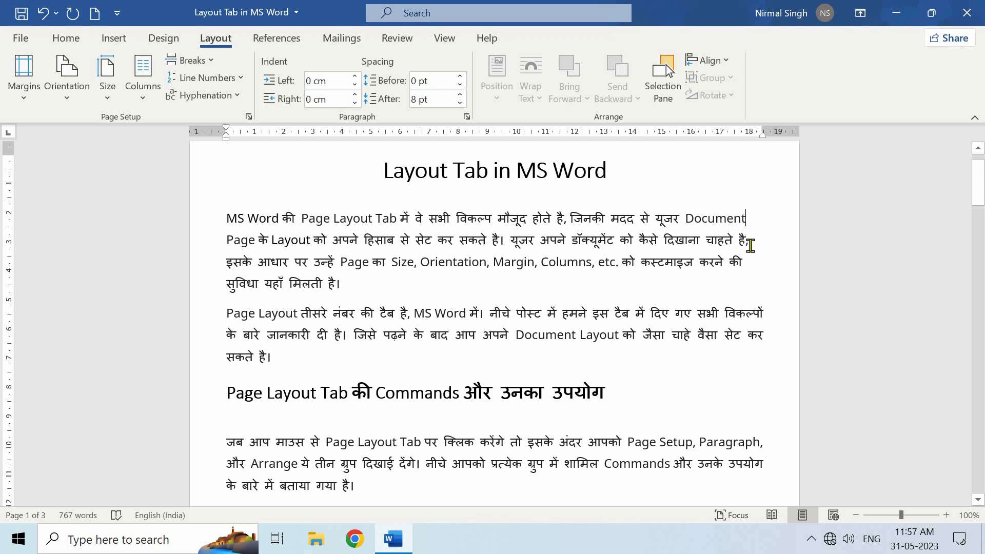
type("ghdfgsdf Page के Layout को अपने हिसाब से सेट कर सकते है। यूजर अपने डॉक्यूमेंट को")
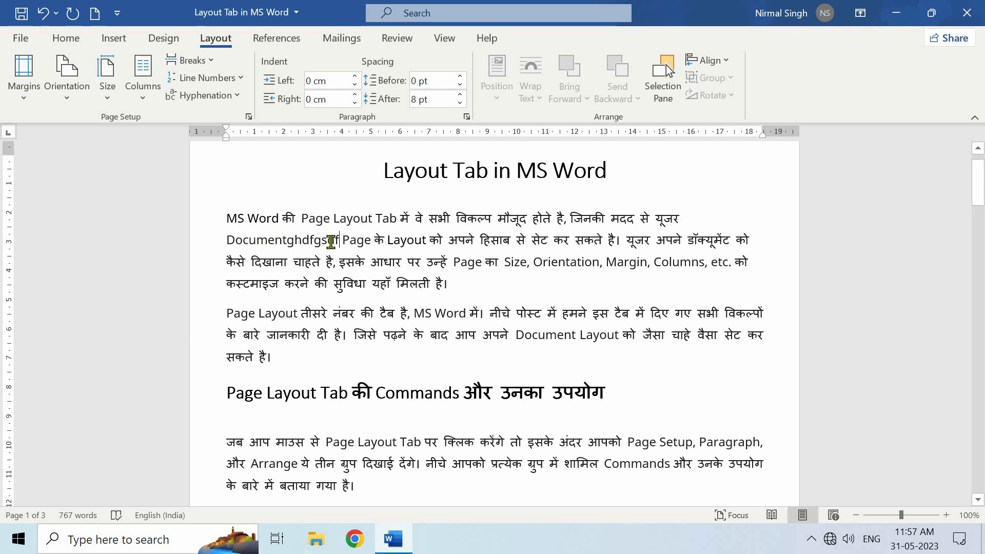
Apply automatic hyphenation, check how the lengthened word splits, and undo both the hyphenation and the added letters.
left_click(221, 96)
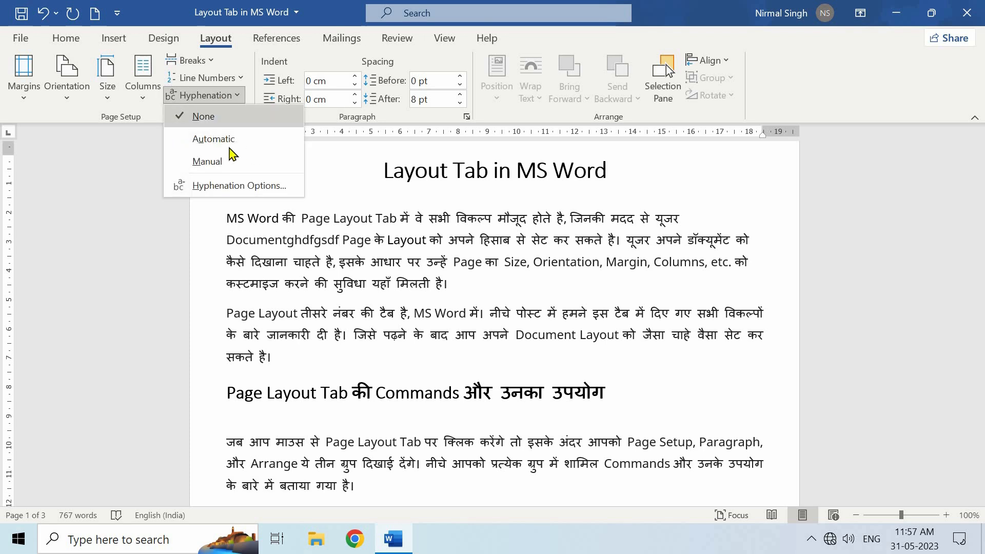
left_click(213, 139)
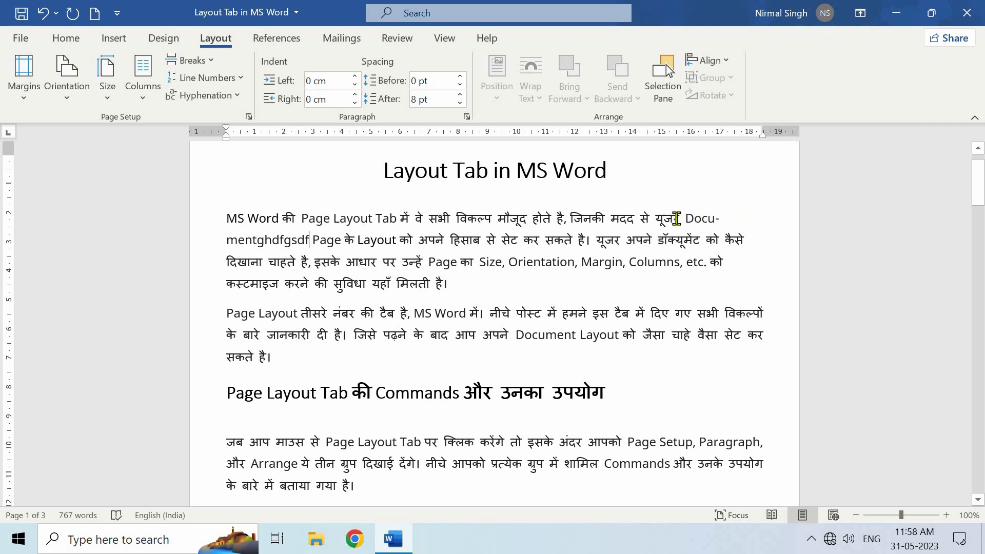
key("ctrl+z")
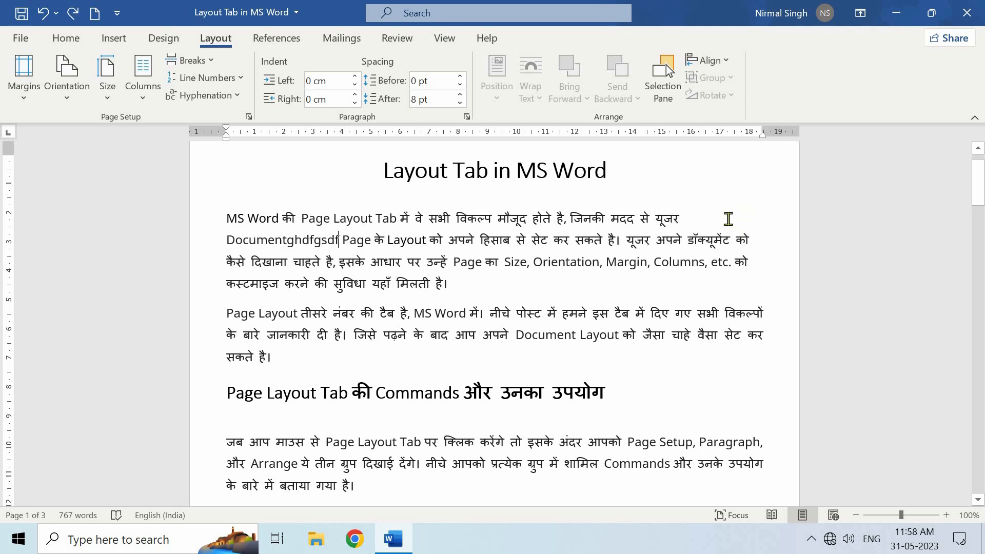
key("ctrl+z")
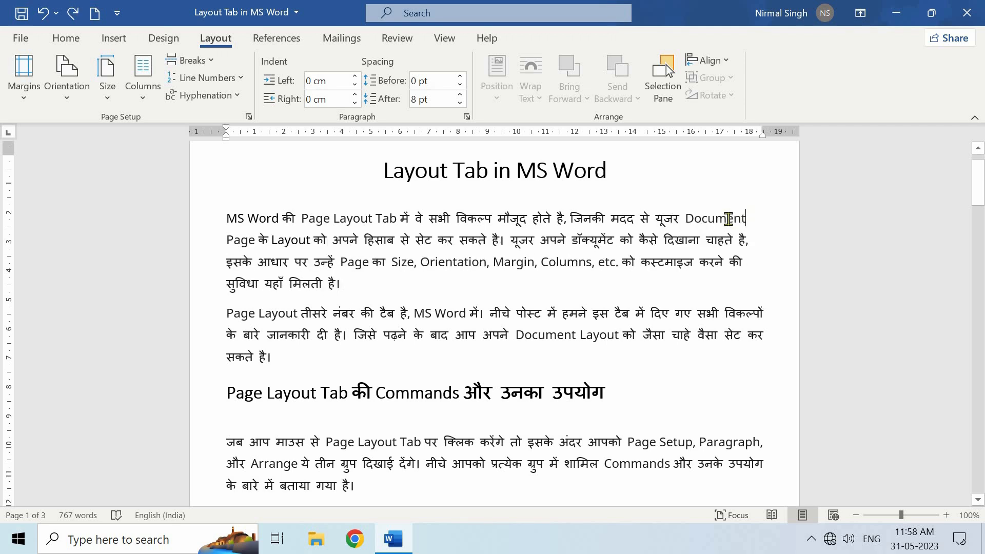
Open the hyphenation options and examine the settings for automatic hyphenation and words in CAPS.
left_click(221, 96)
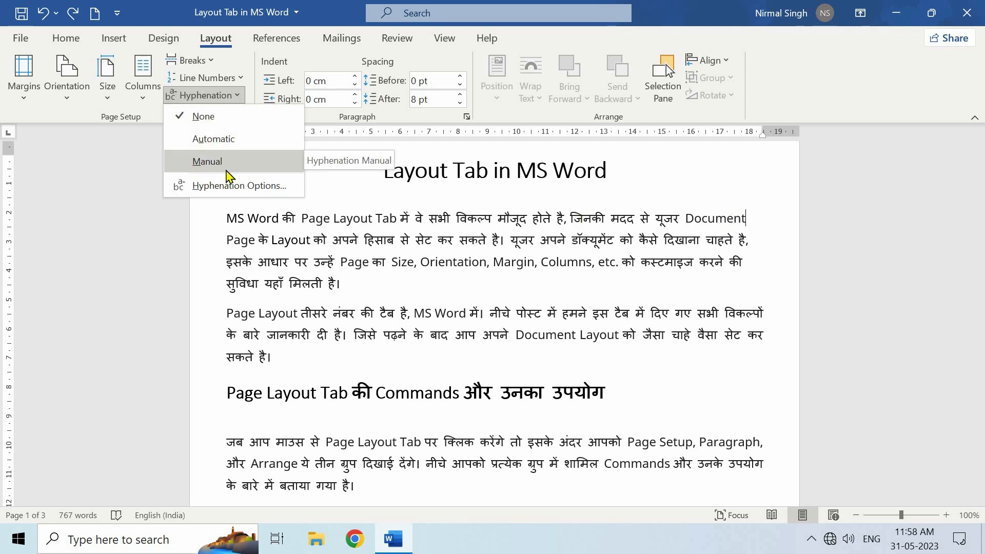
left_click(256, 203)
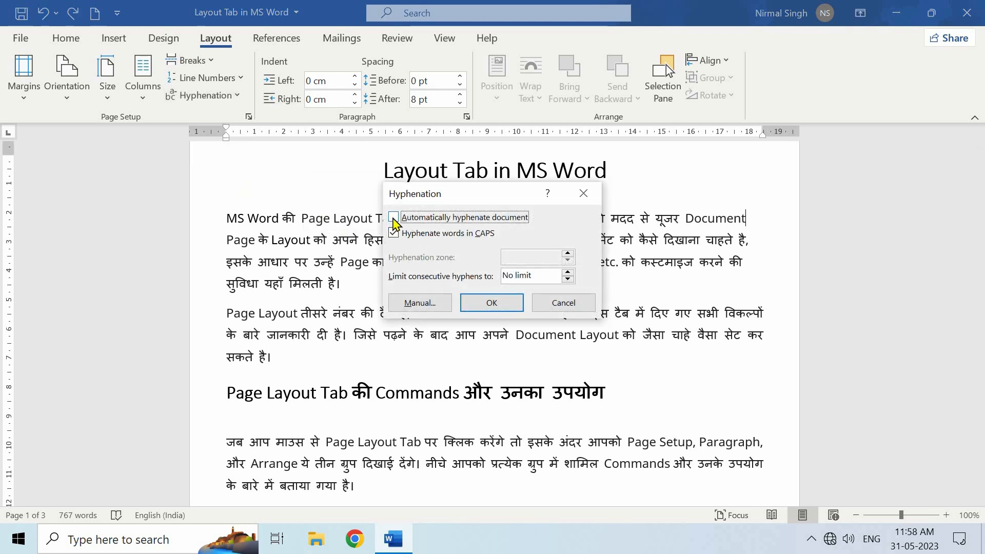
left_click(394, 234)
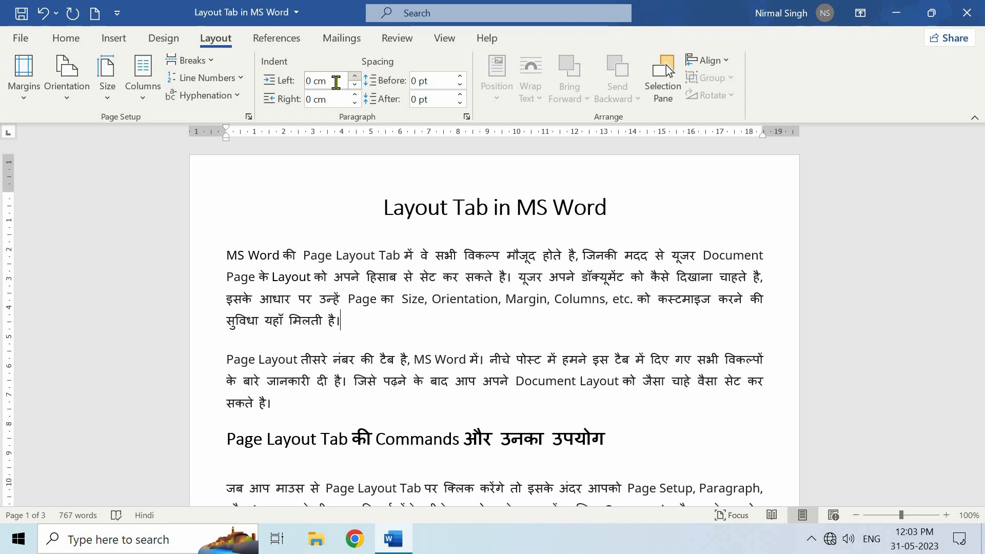
Increase the first body paragraph's left indent to 0.5 cm and undo the increases back to 0.1 cm.
left_click(354, 77)
left_click(355, 76)
left_click(355, 76)
left_click(354, 77)
left_click(355, 77)
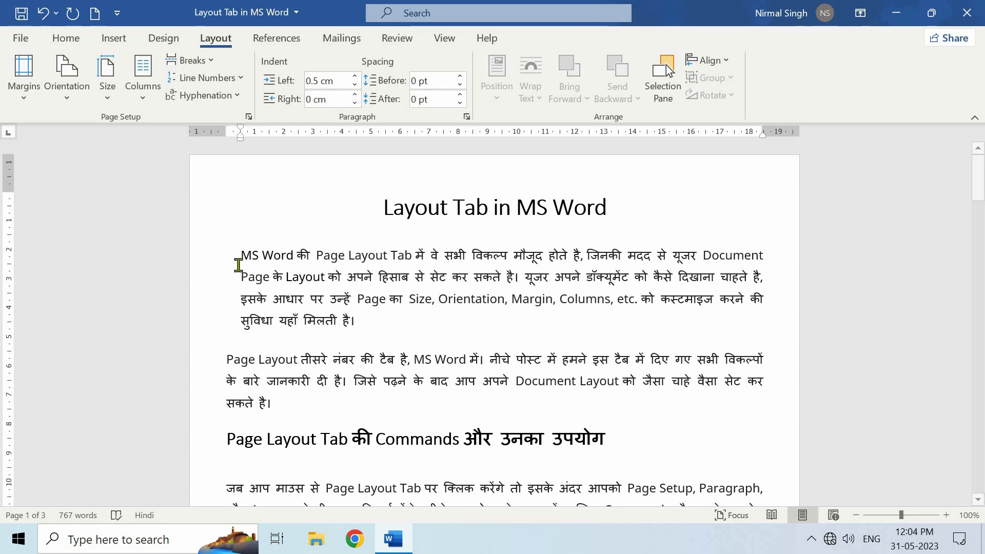
key("ctrl+z")
key("ctrl+z")
key("ctrl+z")
key("ctrl+z")
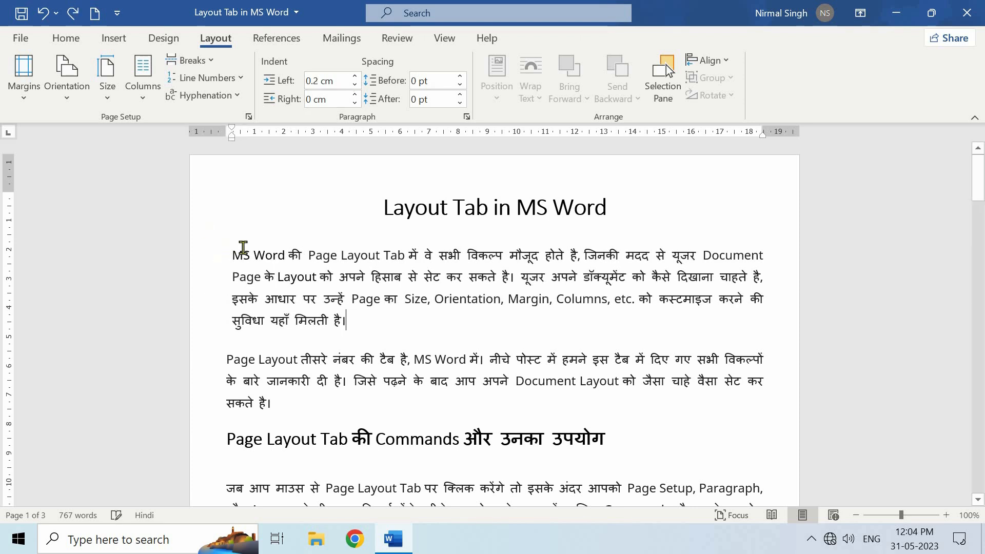
Increase the first body paragraph's right indent to 0.5 cm and undo the increases back to 0.2 cm.
left_click(355, 95)
left_click(355, 95)
left_click(355, 95)
left_click(355, 95)
left_click(355, 95)
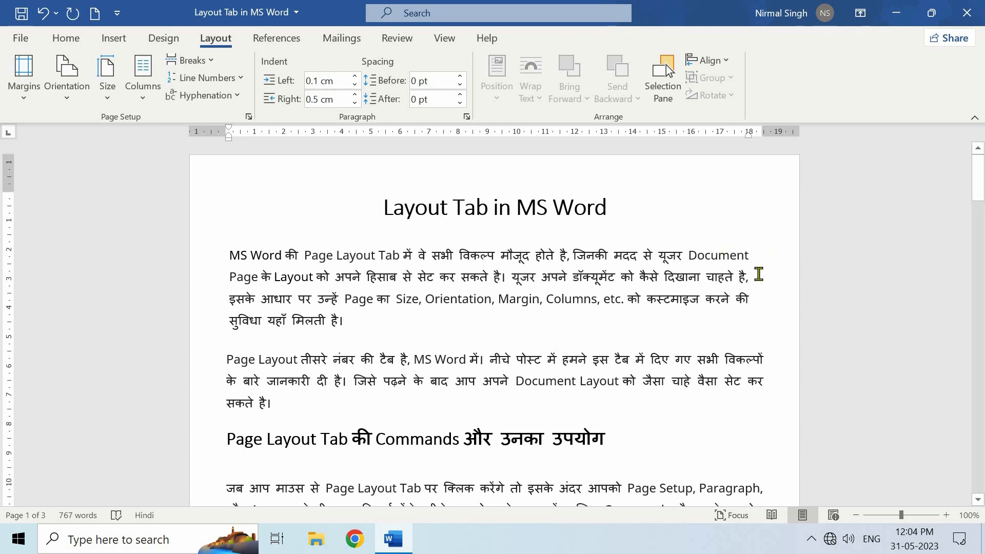
key("ctrl+z")
key("ctrl+z")
key("ctrl+z")
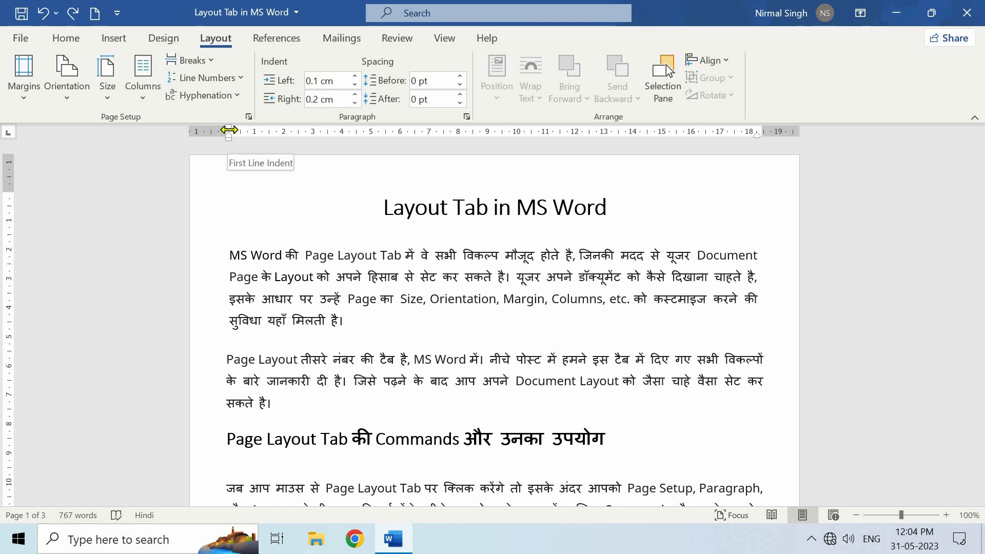
Narrow the page's left margin slightly and widen its right margin slightly using the horizontal ruler.
mouse_move(228, 130)
left_mouse_down()
mouse_move(207, 131)
mouse_move(222, 133)
left_mouse_up()
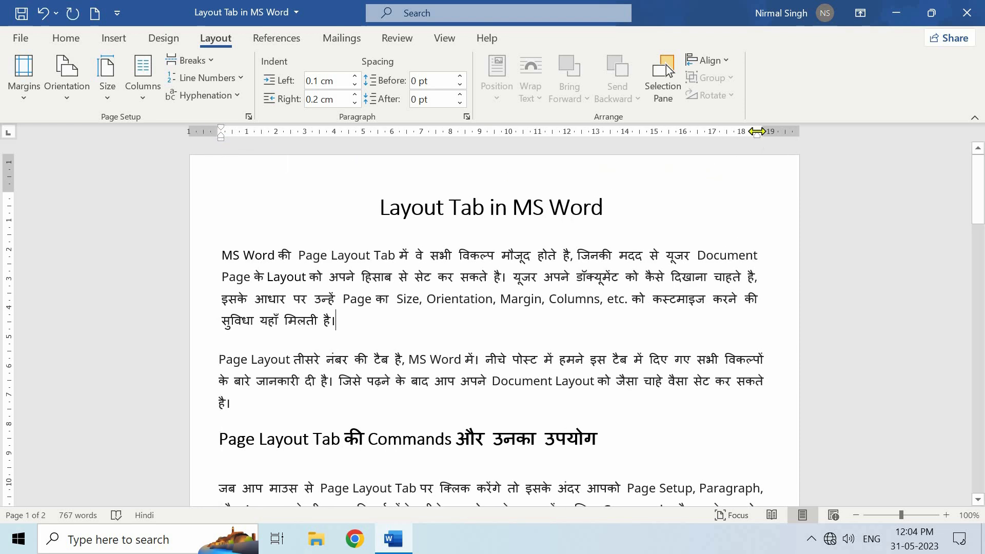
mouse_move(755, 132)
left_mouse_down()
mouse_move(708, 132)
mouse_move(753, 134)
left_mouse_up()
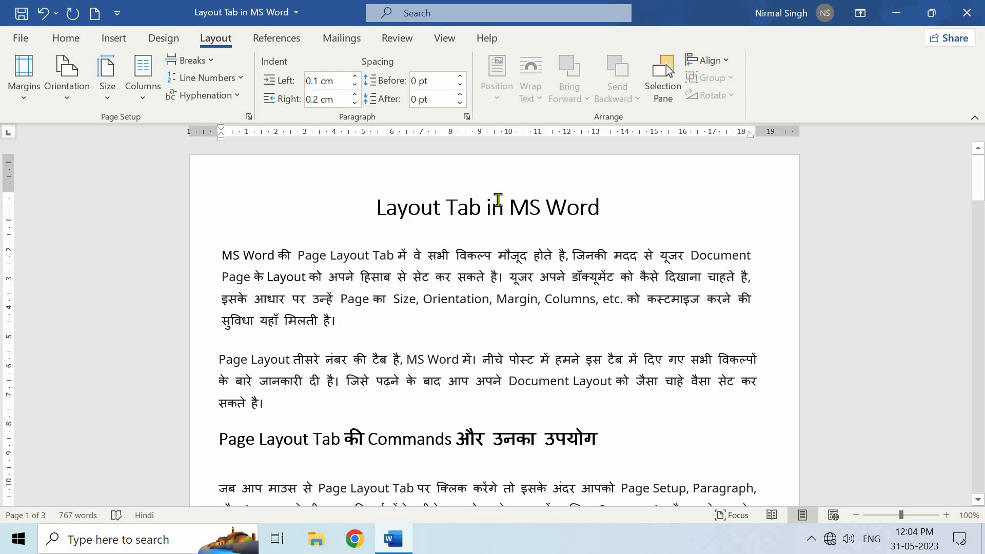
Increase the first body paragraph's spacing before to 42 pt.
left_click(336, 252)
left_click(460, 77)
left_click(460, 77)
left_click(460, 77)
left_click(460, 77)
left_click(460, 77)
left_click(460, 77)
left_click(460, 77)
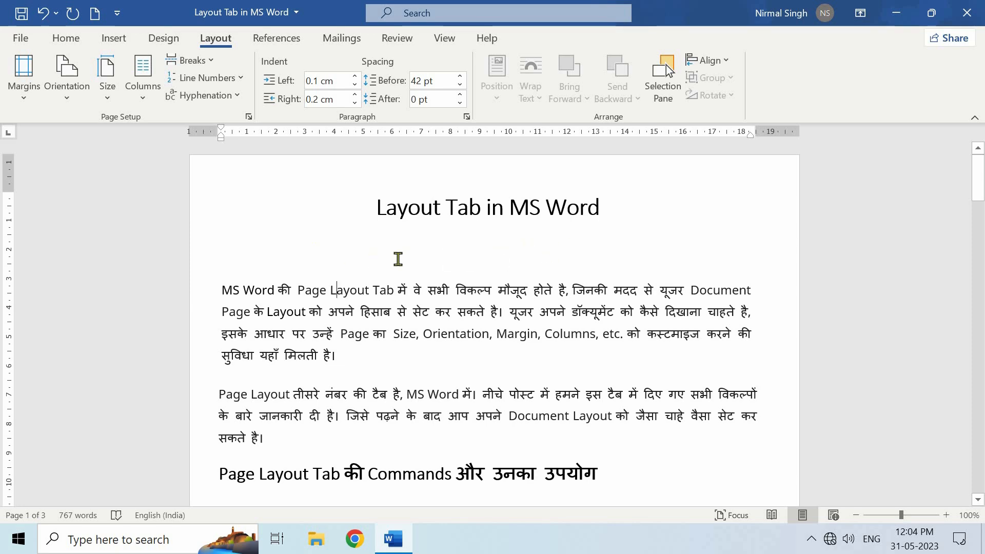
Lower the first body paragraph's spacing before to 0 pt.
left_click(460, 85)
left_click(460, 85)
left_click(459, 85)
left_click(460, 84)
left_click(459, 85)
left_click(459, 85)
left_click(460, 85)
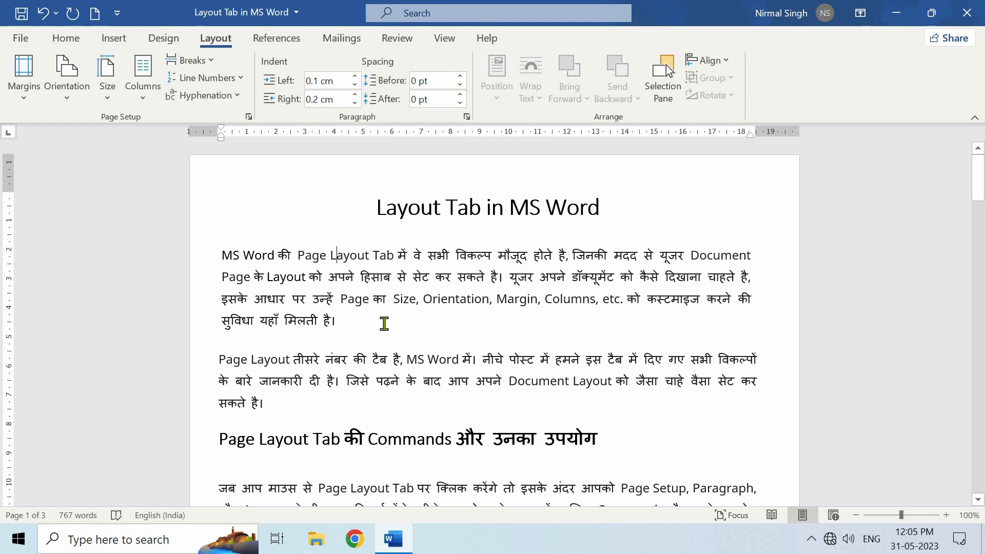
left_click(211, 338)
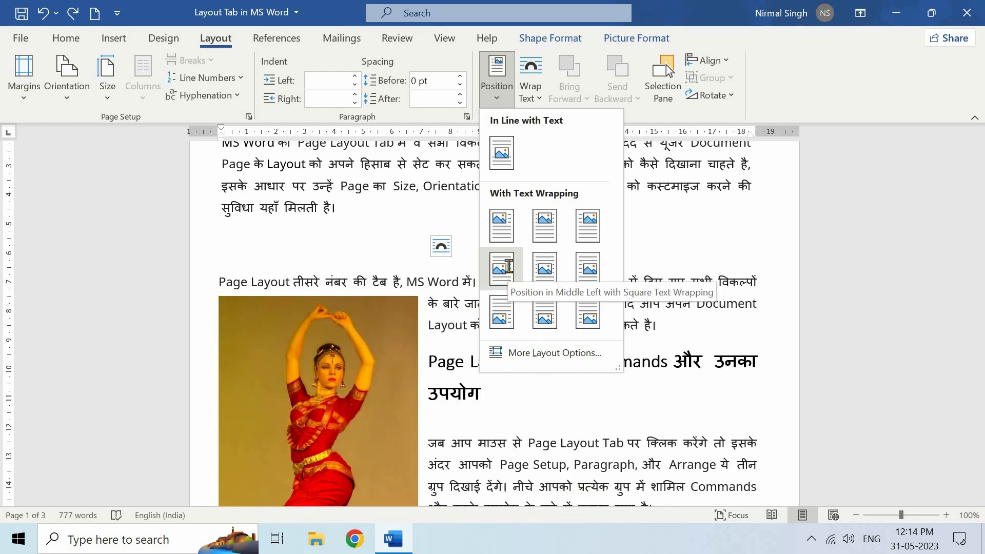
Position the dancer picture in the middle left with square text wrapping and check how the text flows around it.
left_click(508, 266)
scroll(509, 266, "down", 3)
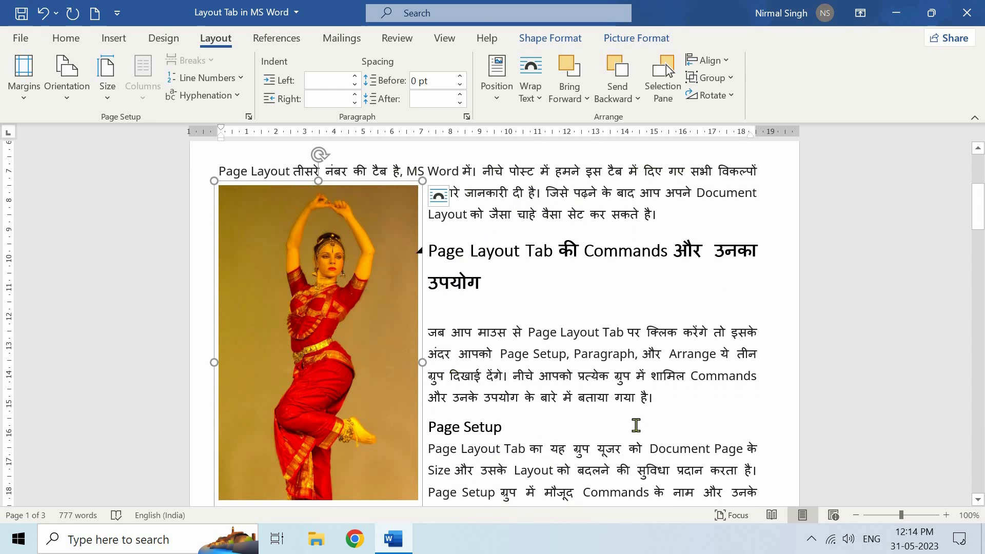
scroll(502, 277, "down", 1)
scroll(502, 277, "down", 5)
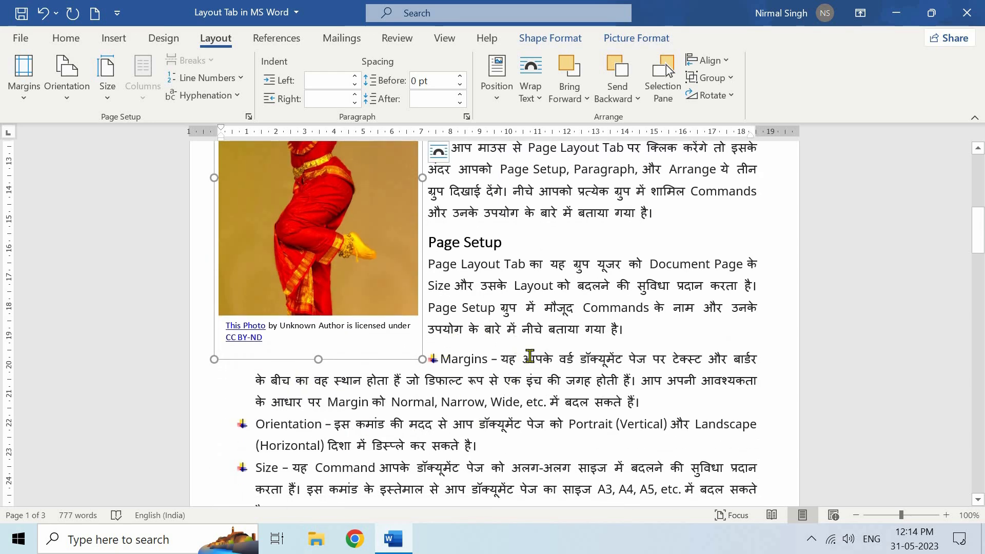
scroll(508, 222, "up", 1)
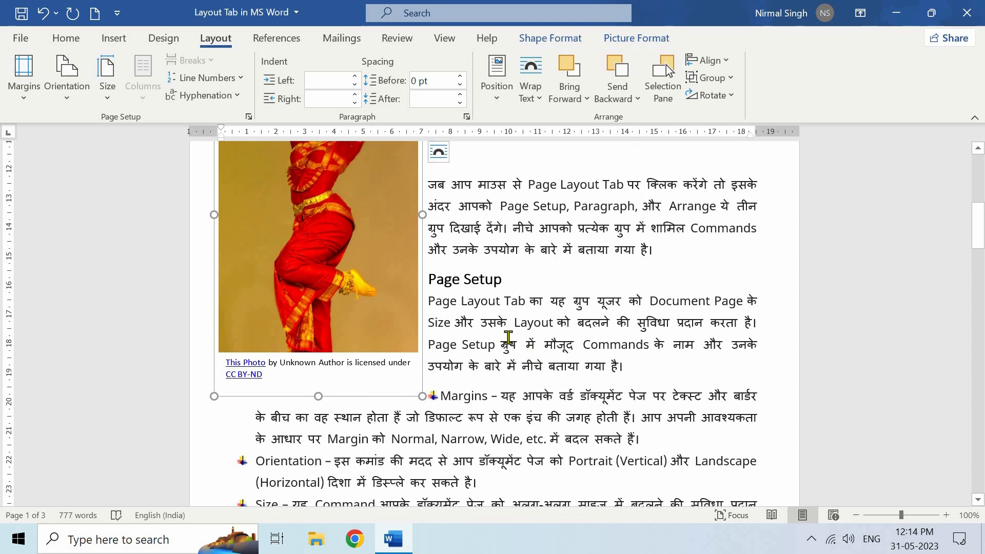
scroll(508, 337, "up", 7)
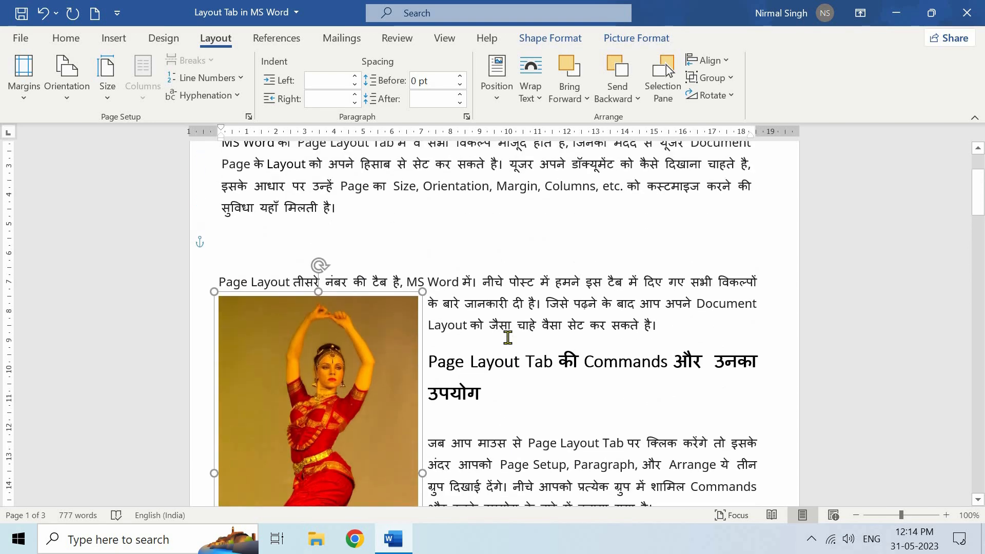
left_click(508, 336)
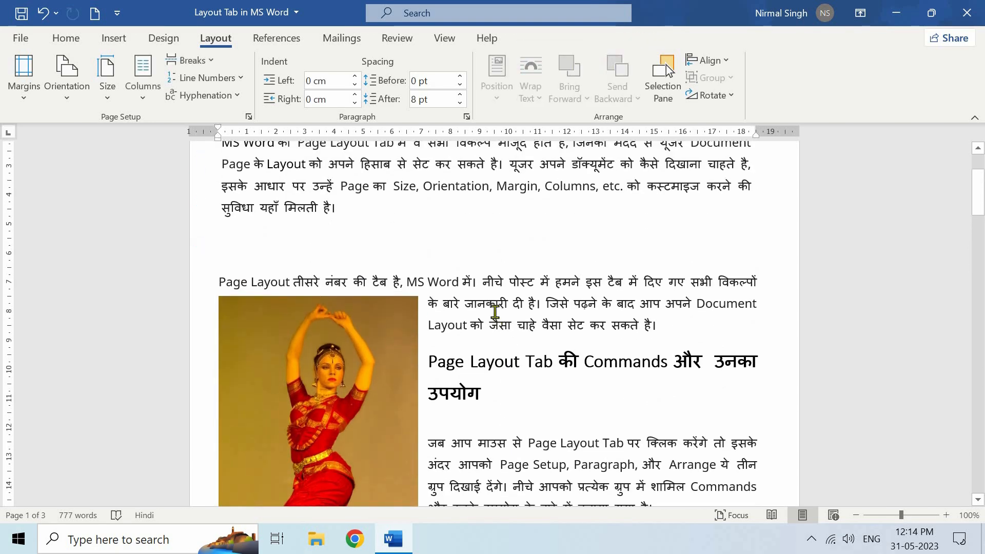
scroll(495, 310, "down", 7)
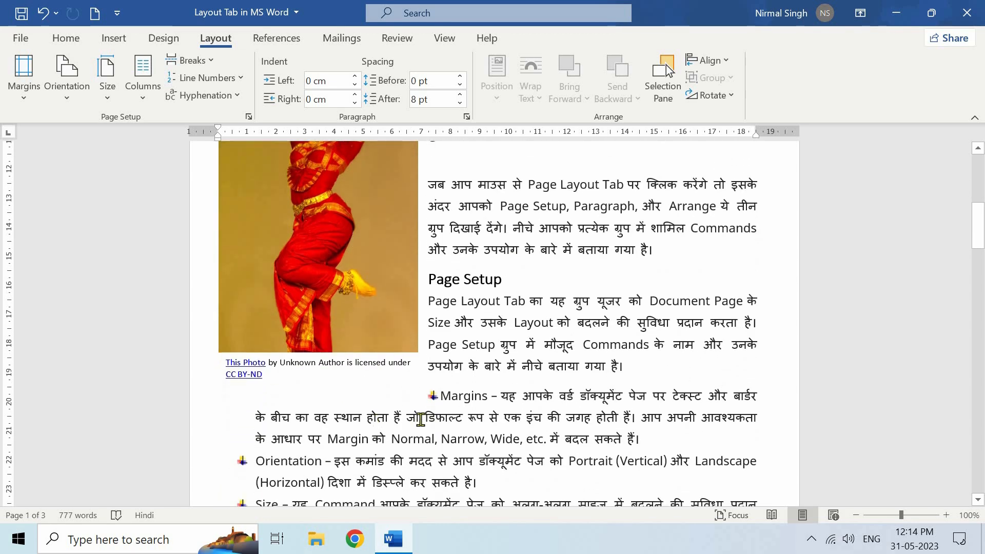
scroll(490, 328, "up", 5)
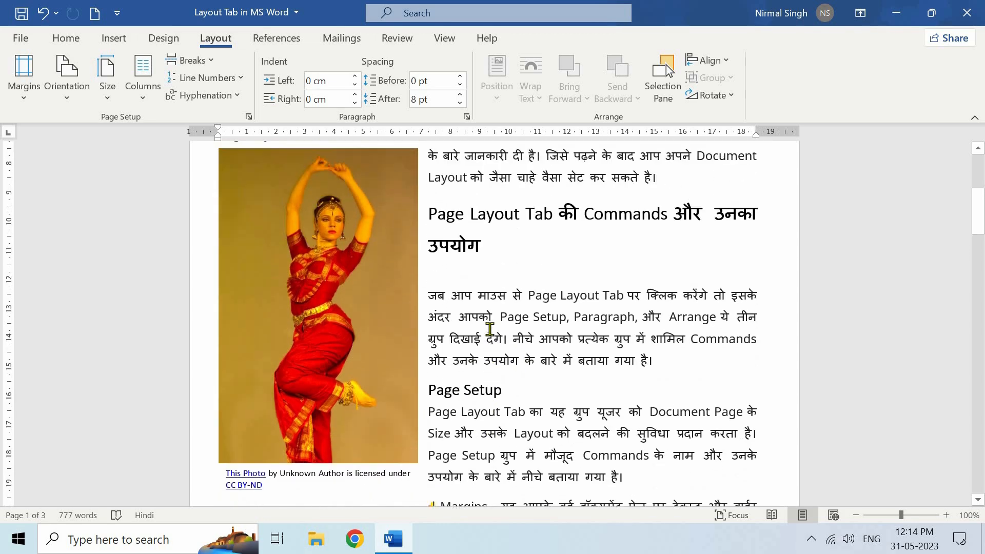
Review the text wrapping choices for the dancer picture and apply Square wrapping.
left_click(387, 332)
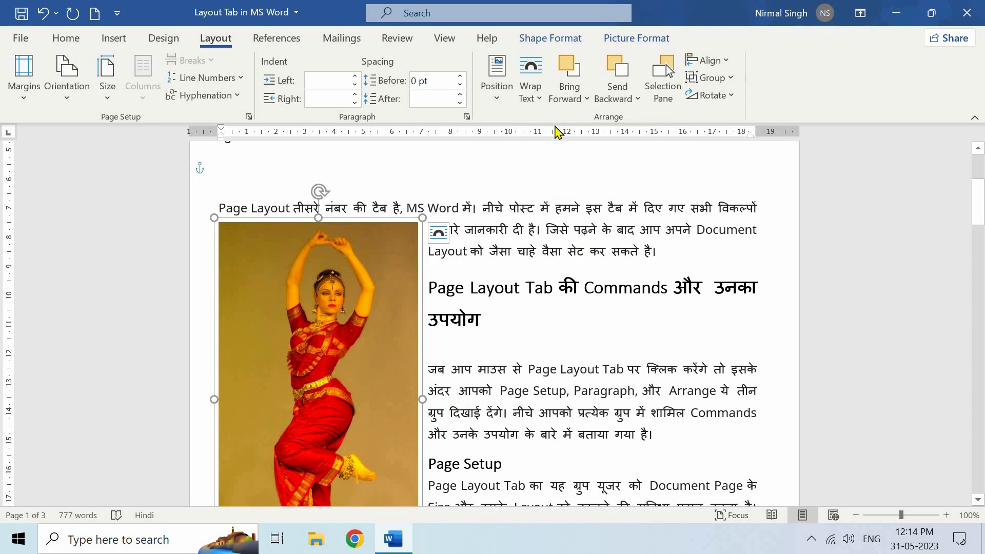
left_click(532, 84)
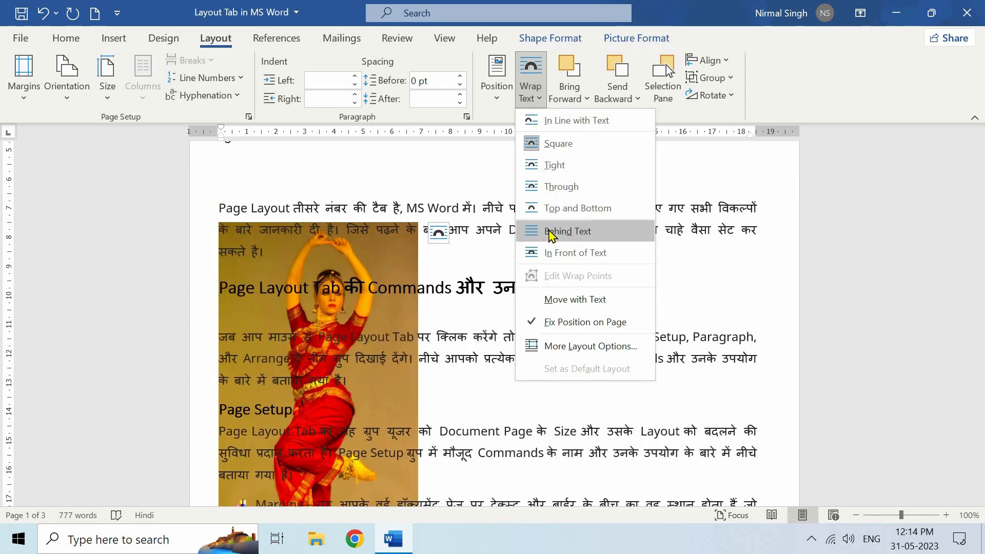
left_click(553, 144)
left_click(547, 242)
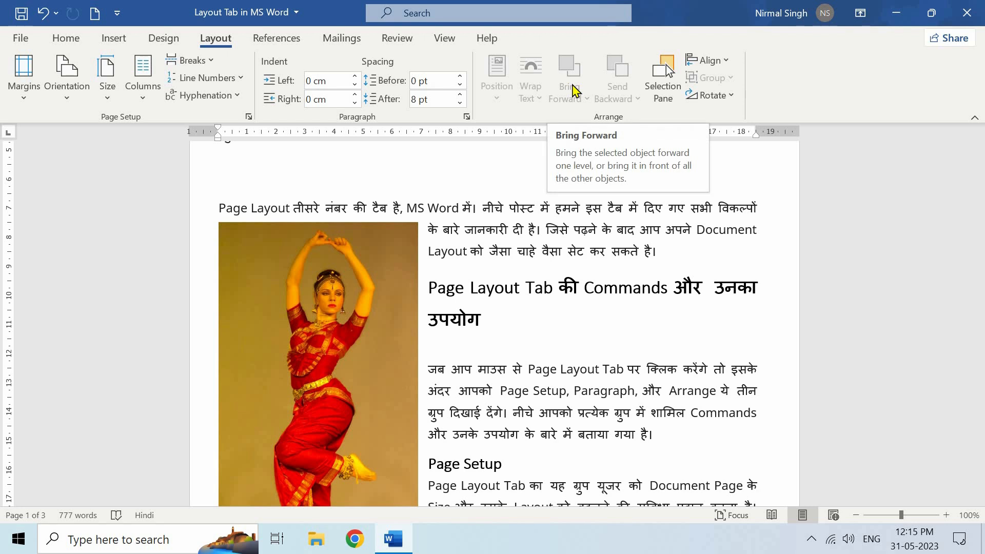
Select the dancer picture and read the description of the Bring Forward command.
left_click(407, 281)
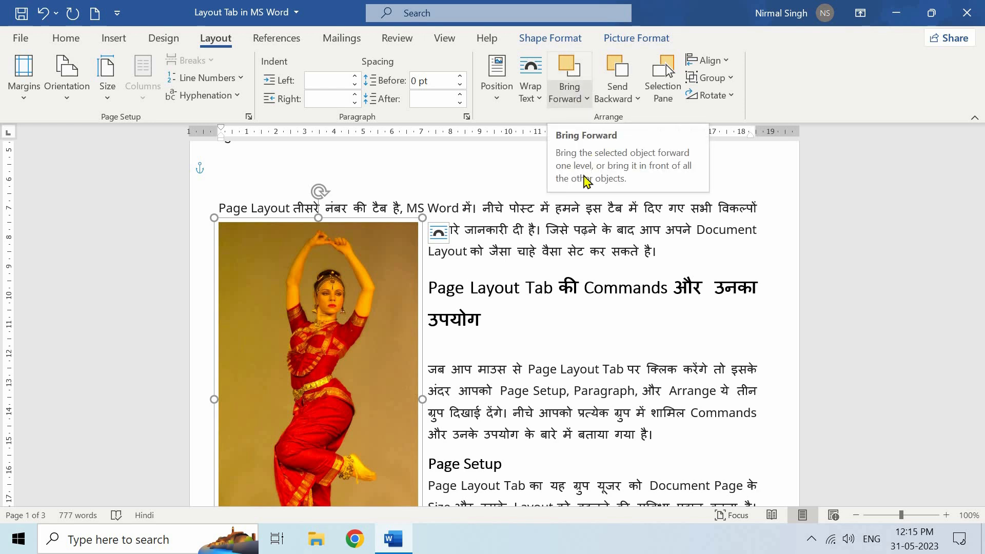
left_click(583, 228)
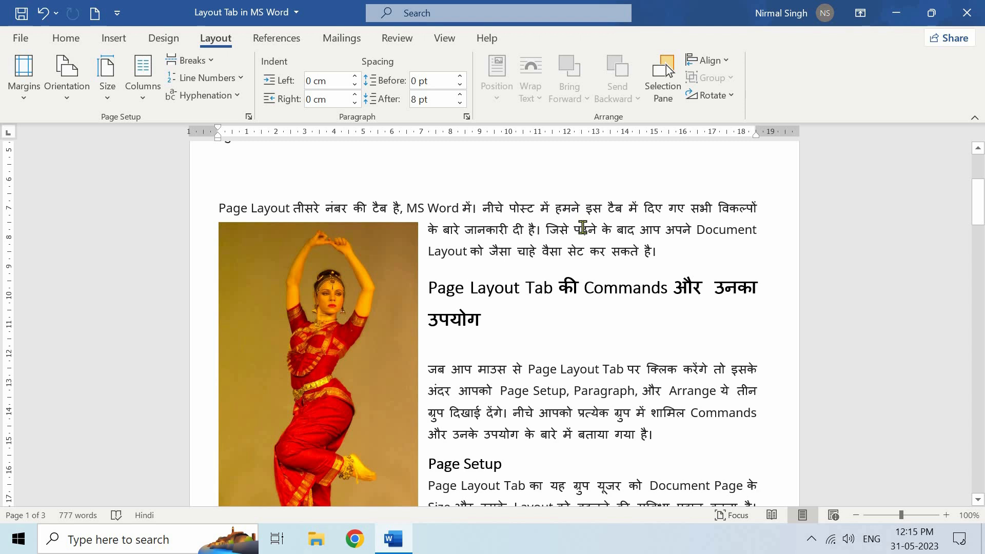
Select the black rectangle beneath the overlapping shapes and open its Bring Forward options.
left_click(406, 257)
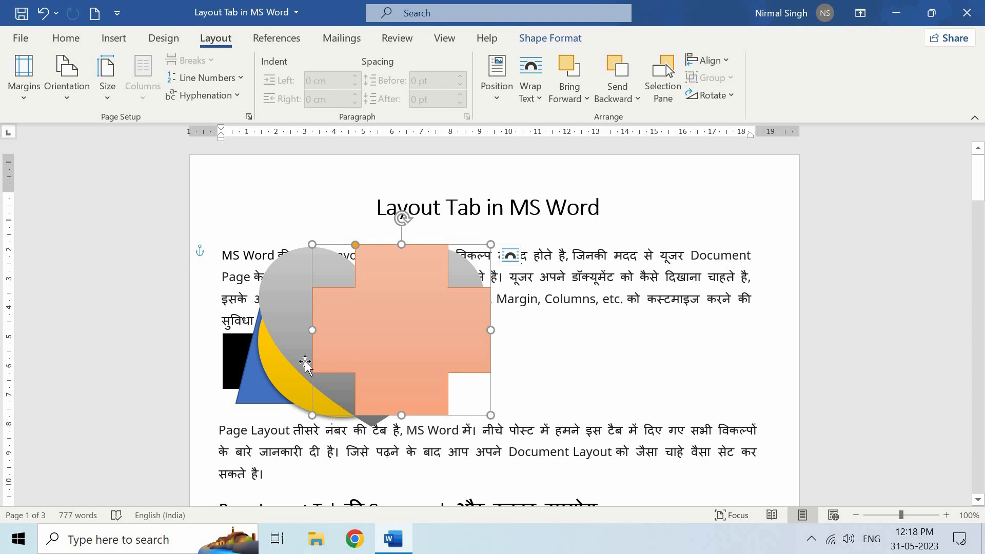
left_click(236, 344)
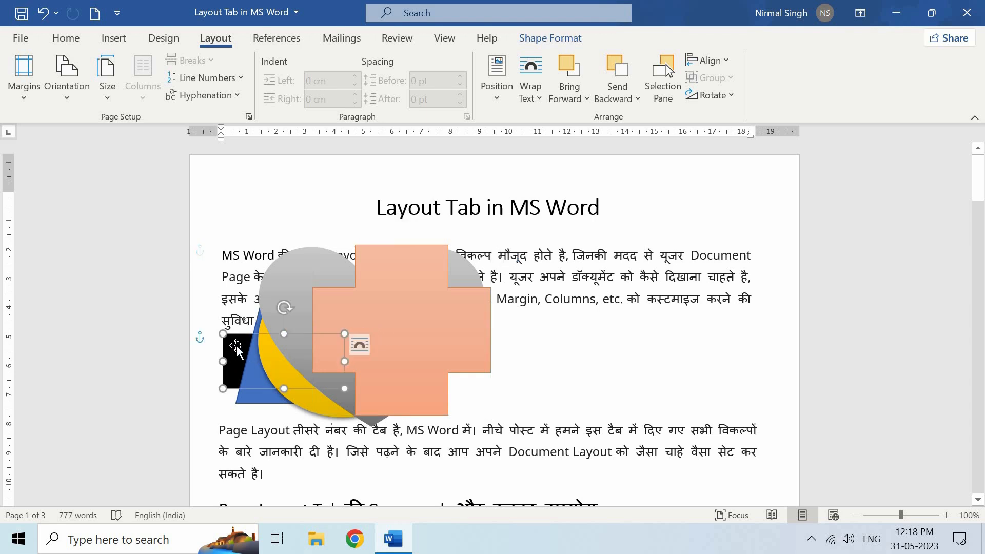
left_click(582, 98)
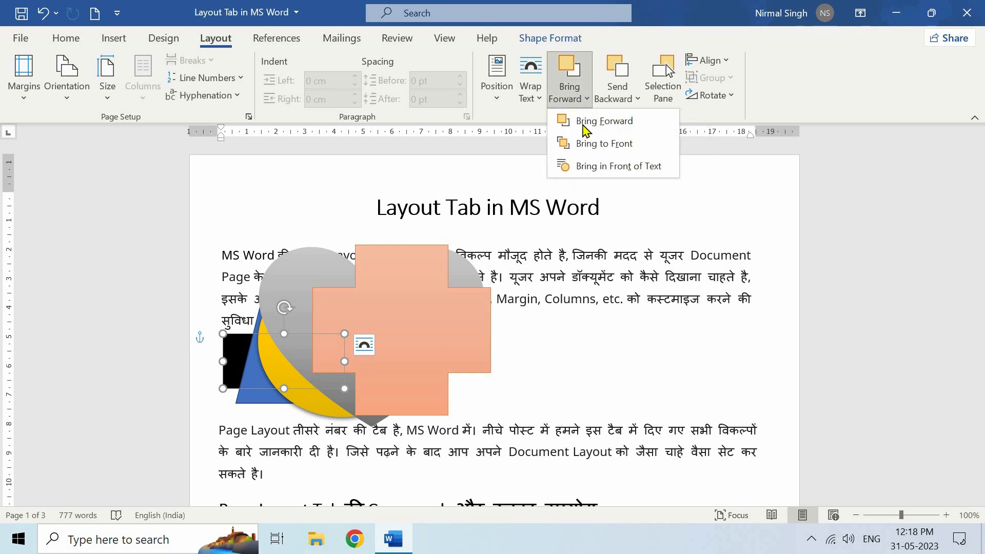